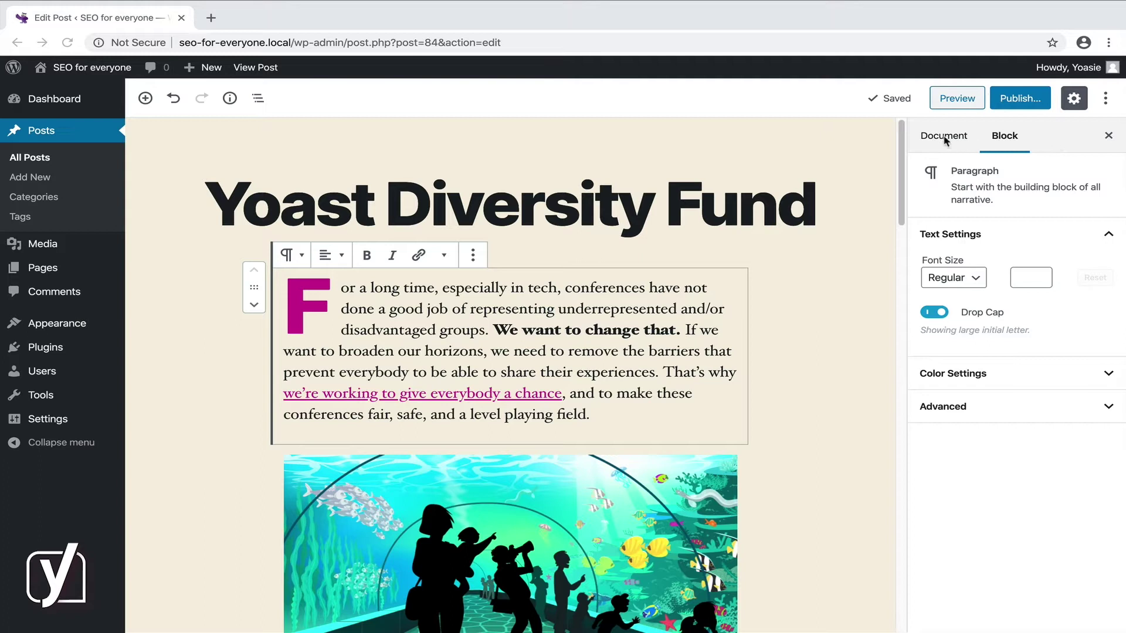
Step: Review the post's visibility choices and publish date calendar in the document's Status & Visibility settings
left_click(945, 138)
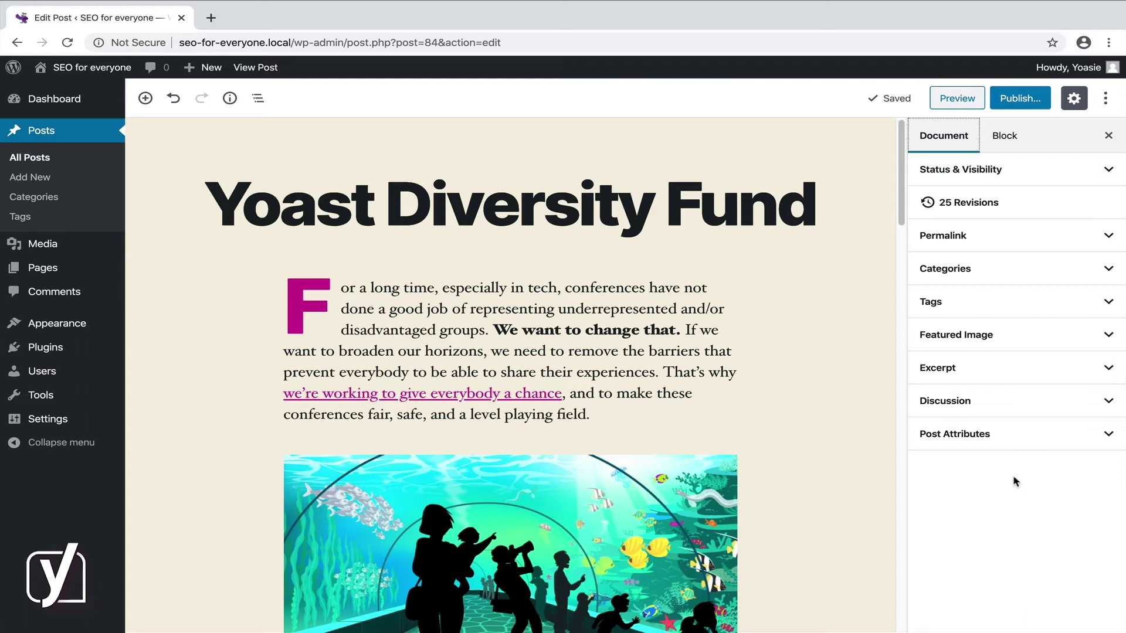
left_click(1105, 172)
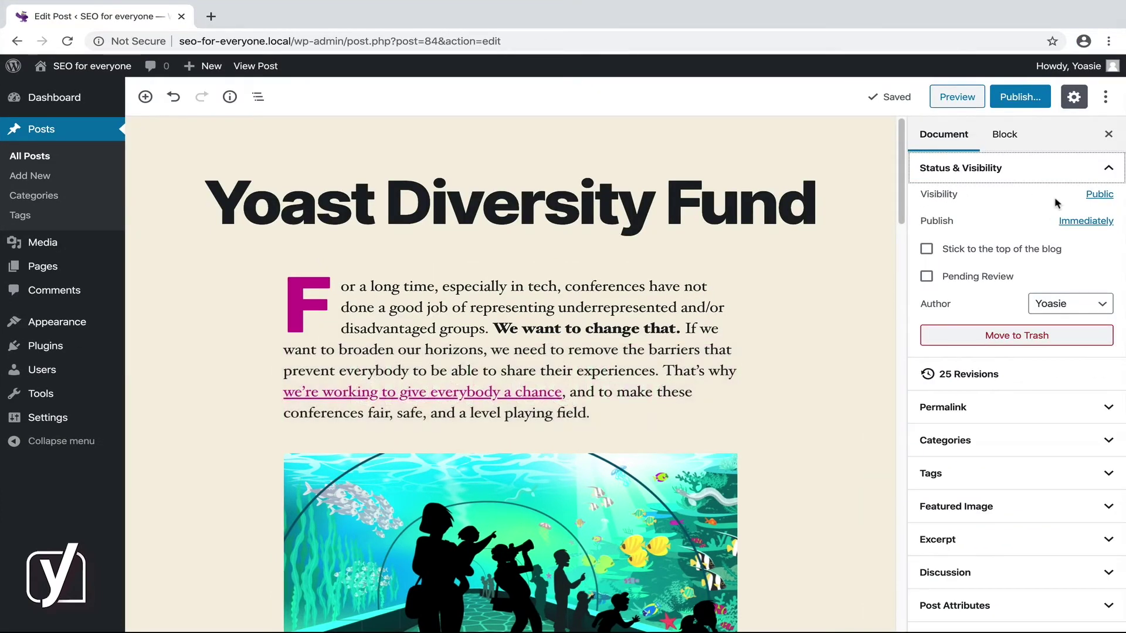
left_click(1100, 196)
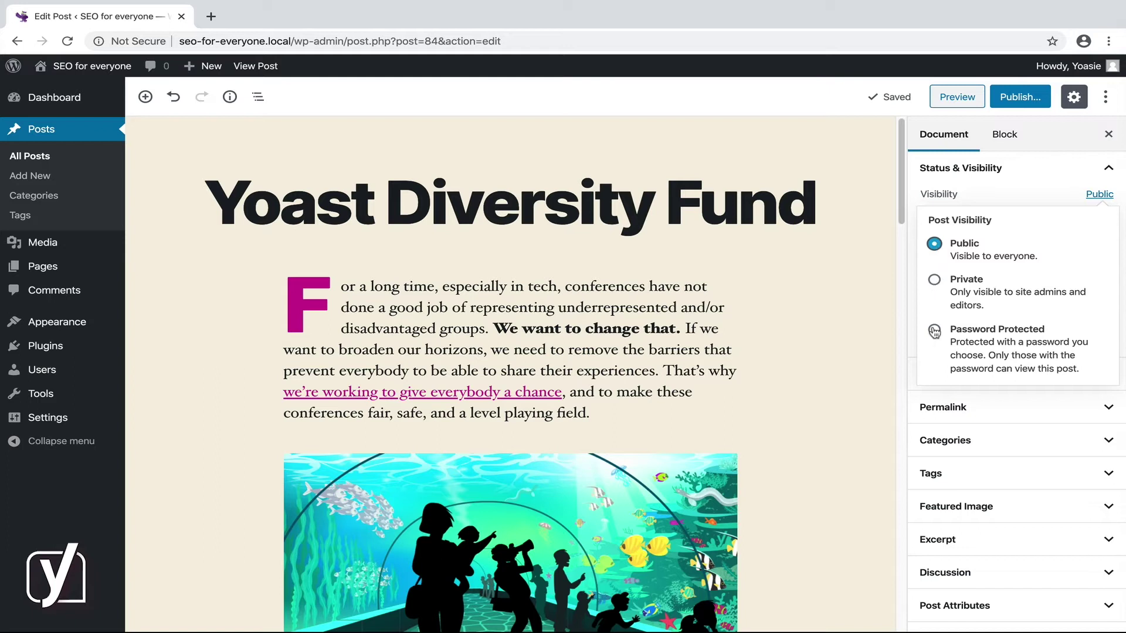
left_click(1035, 170)
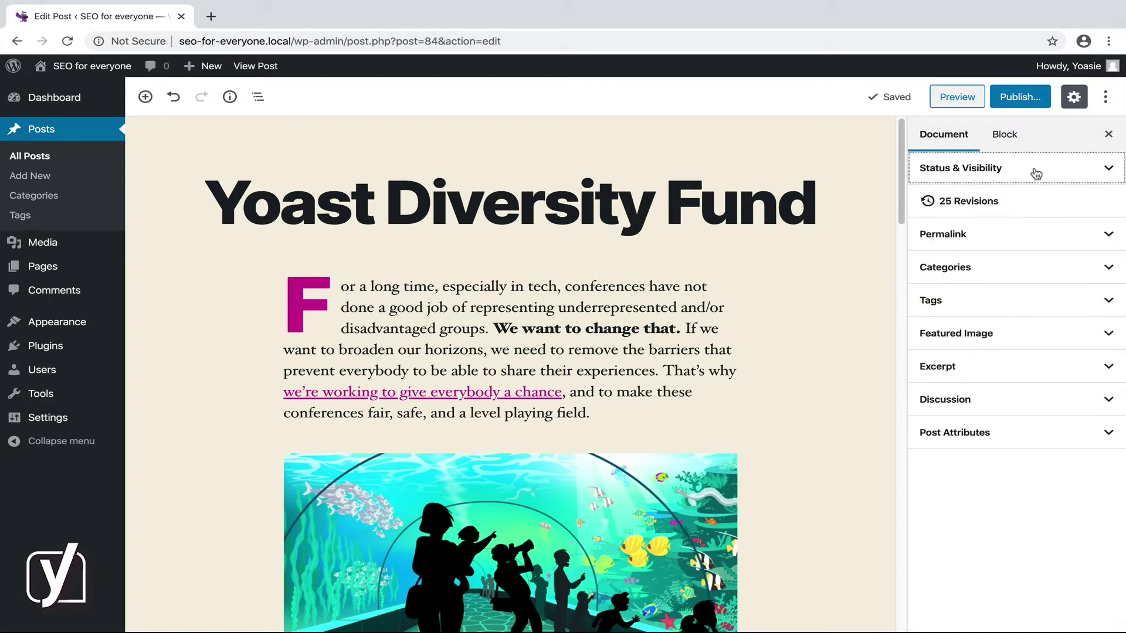
left_click(1036, 172)
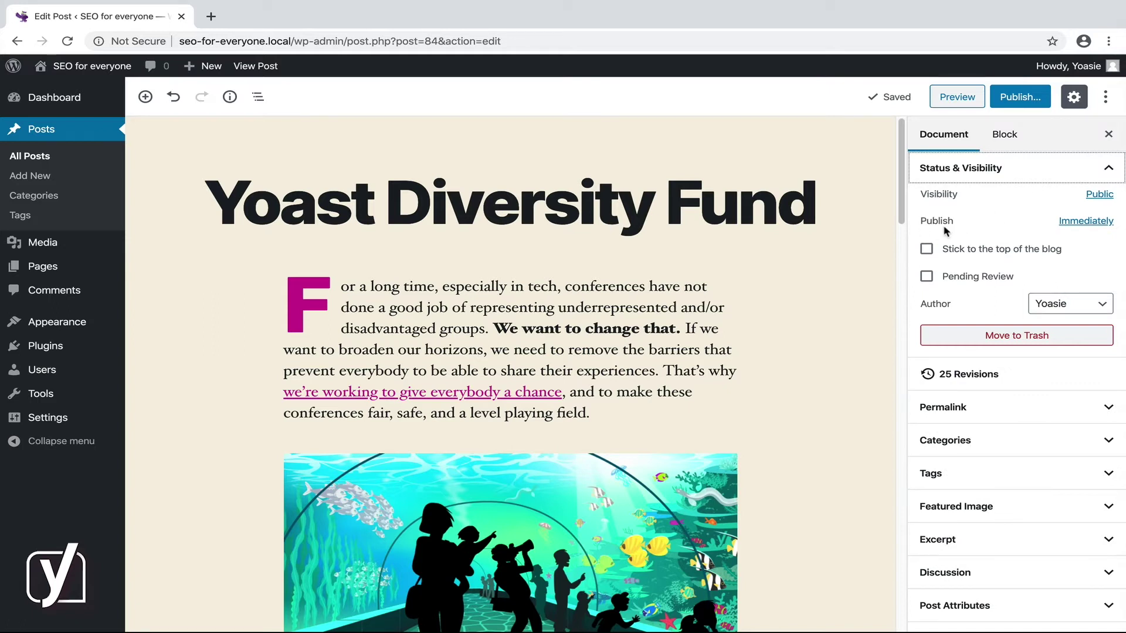
left_click(1091, 223)
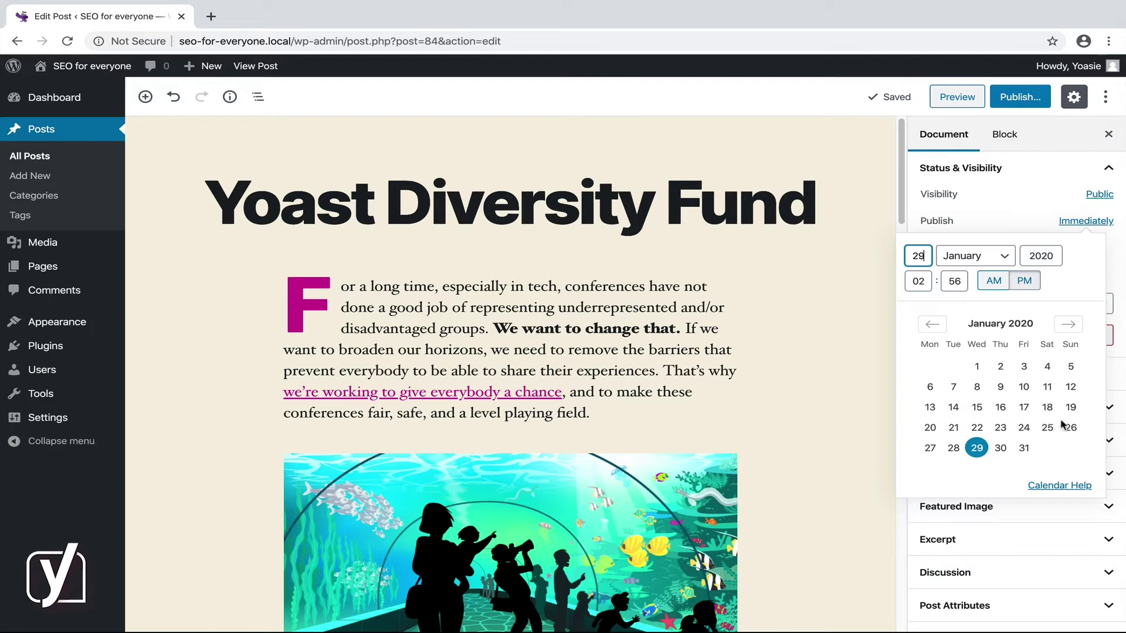
left_click(1003, 208)
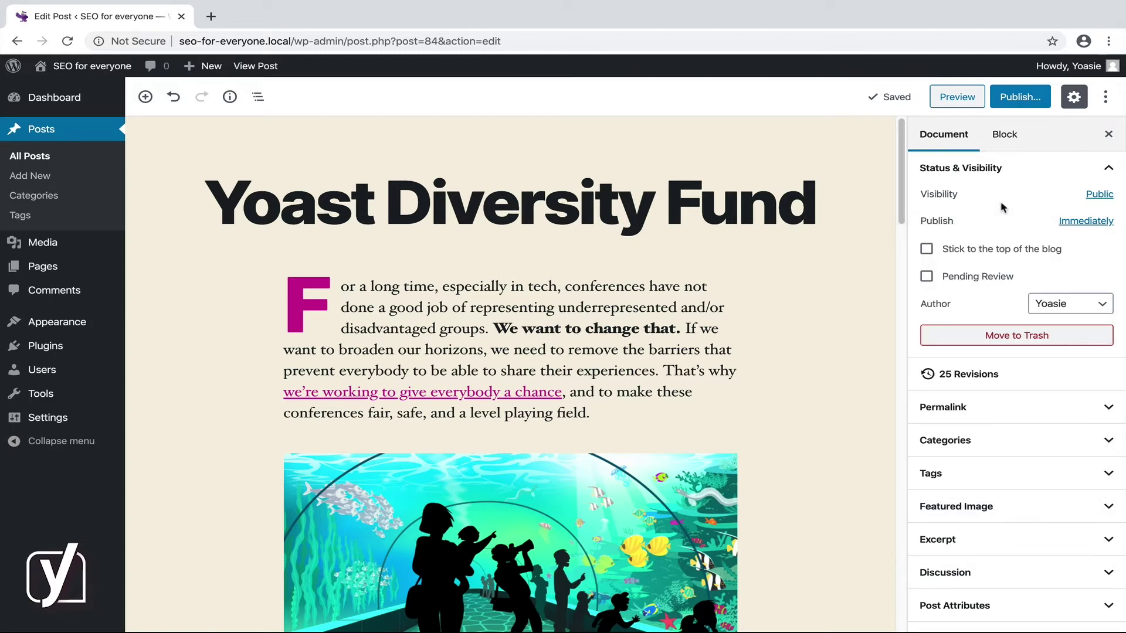
Step: Try the Stick to the top of the blog and Pending Review options, check the author choices, and clear both options again
left_click(926, 253)
left_click(927, 277)
left_click(927, 284)
left_click(926, 279)
left_click(1079, 309)
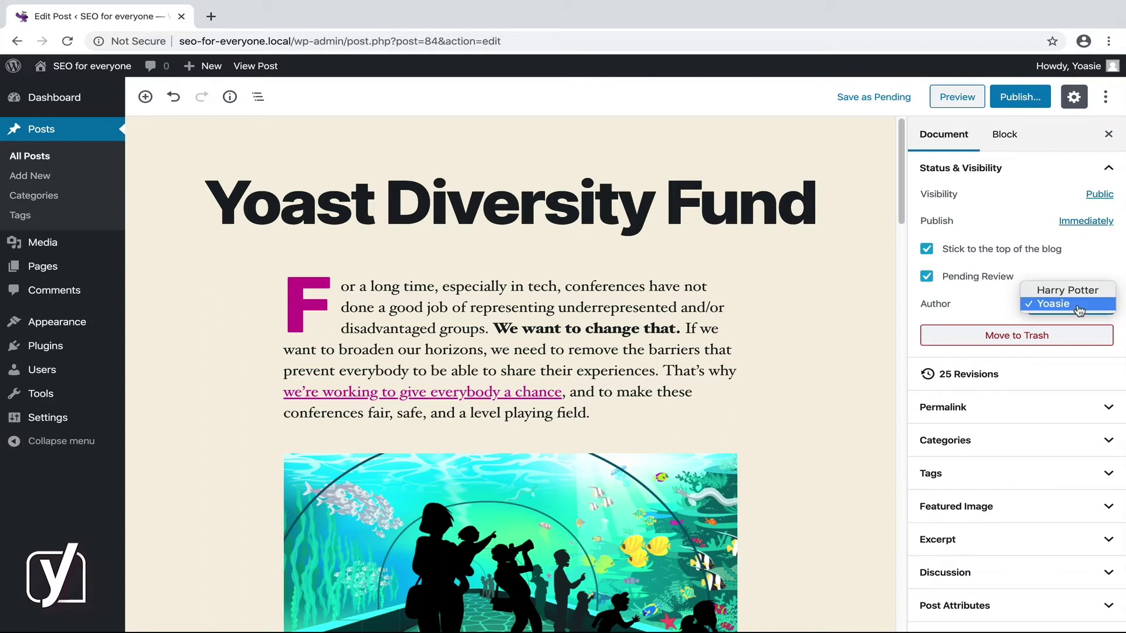
left_click(983, 305)
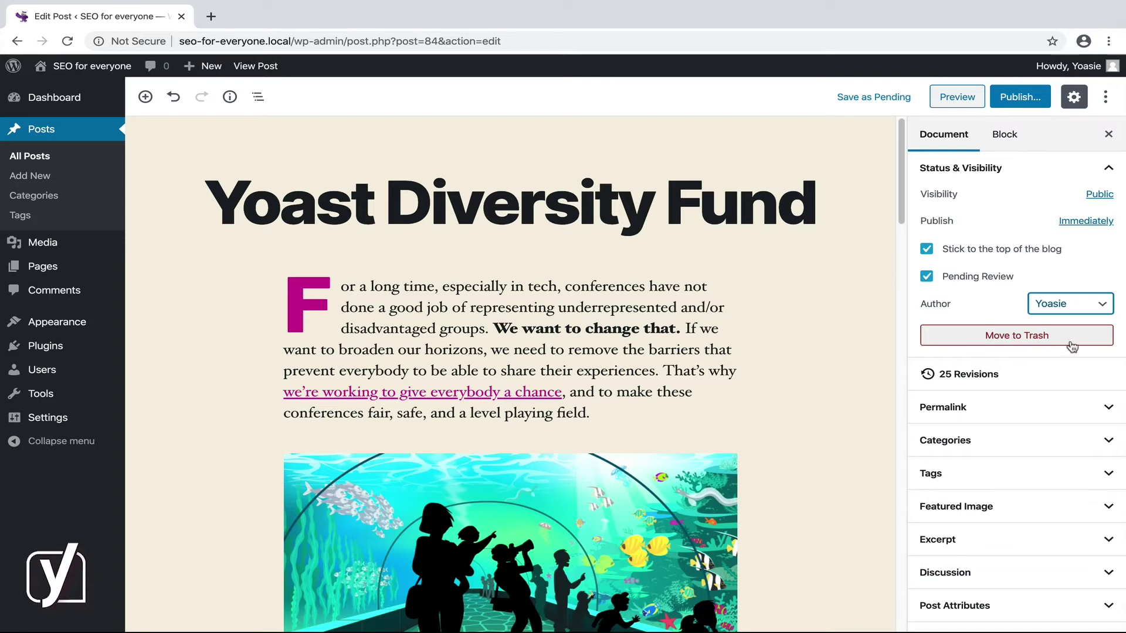
left_click(926, 277)
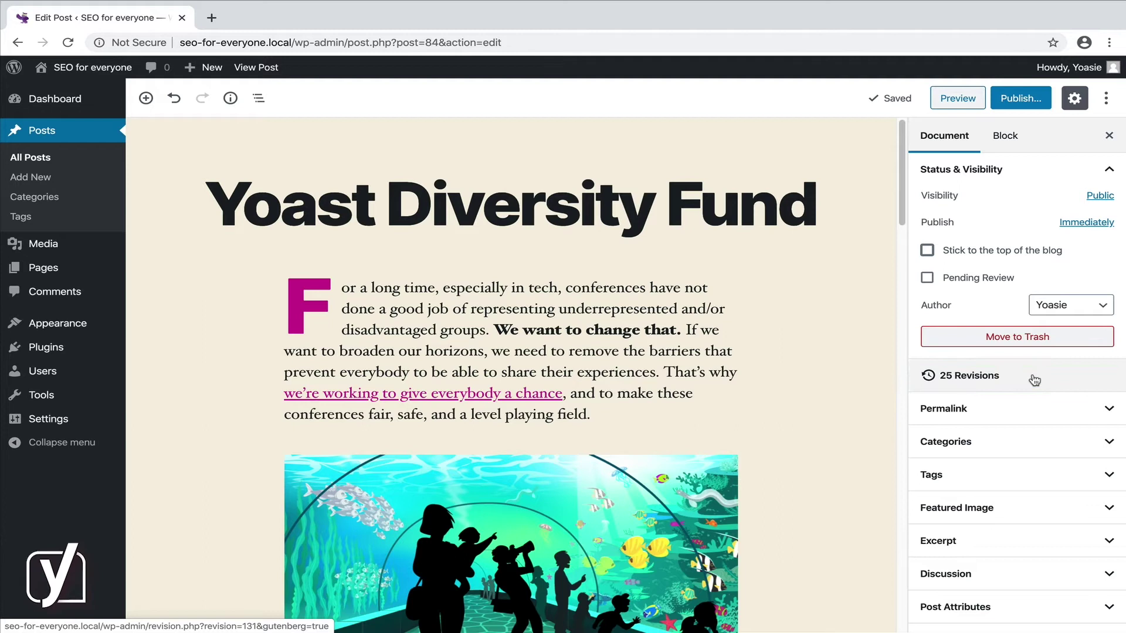
Step: Examine the post's revision comparison and return to the editor
left_click(1034, 381)
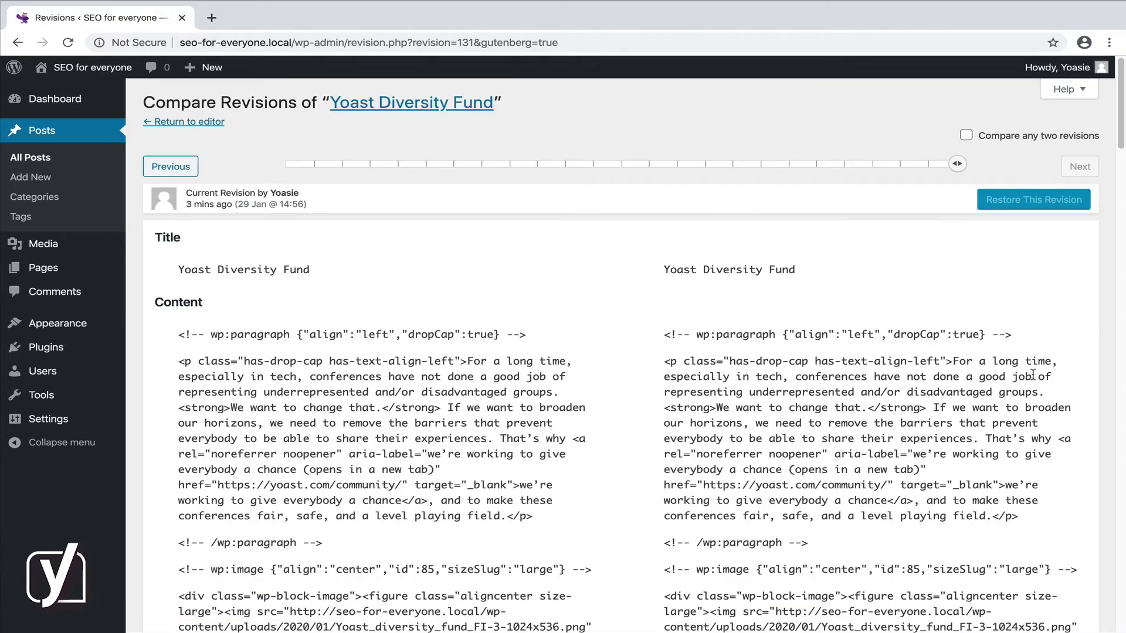
mouse_move(957, 164)
left_mouse_down()
mouse_move(773, 170)
mouse_move(965, 169)
left_mouse_up()
left_click(189, 122)
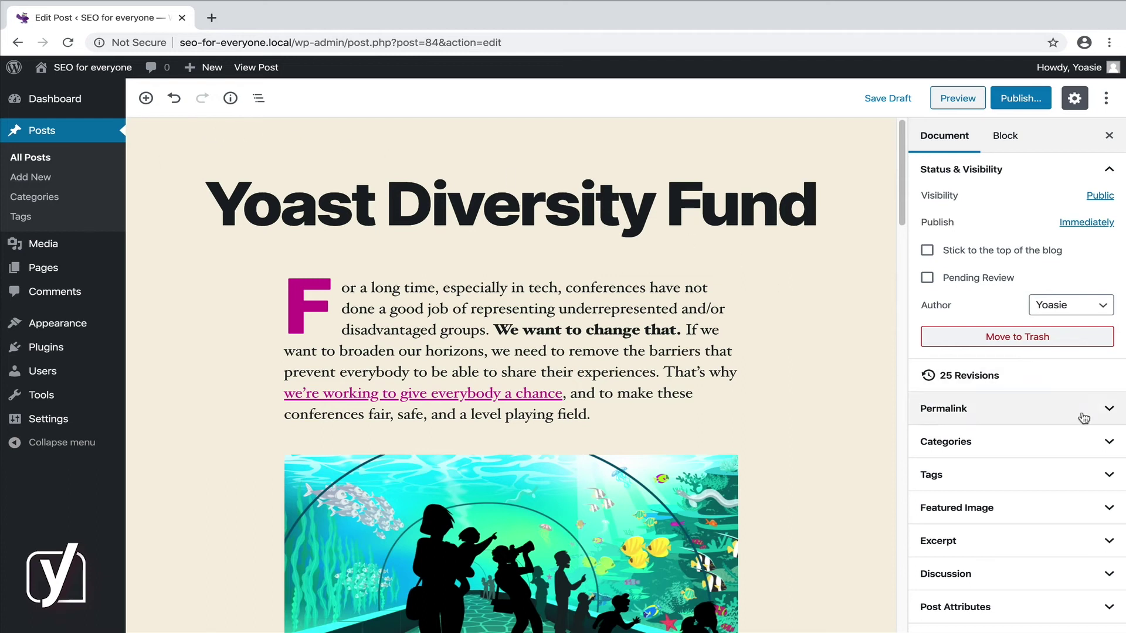
Step: Review the post's permalink settings and its URL slug
left_click(1039, 410)
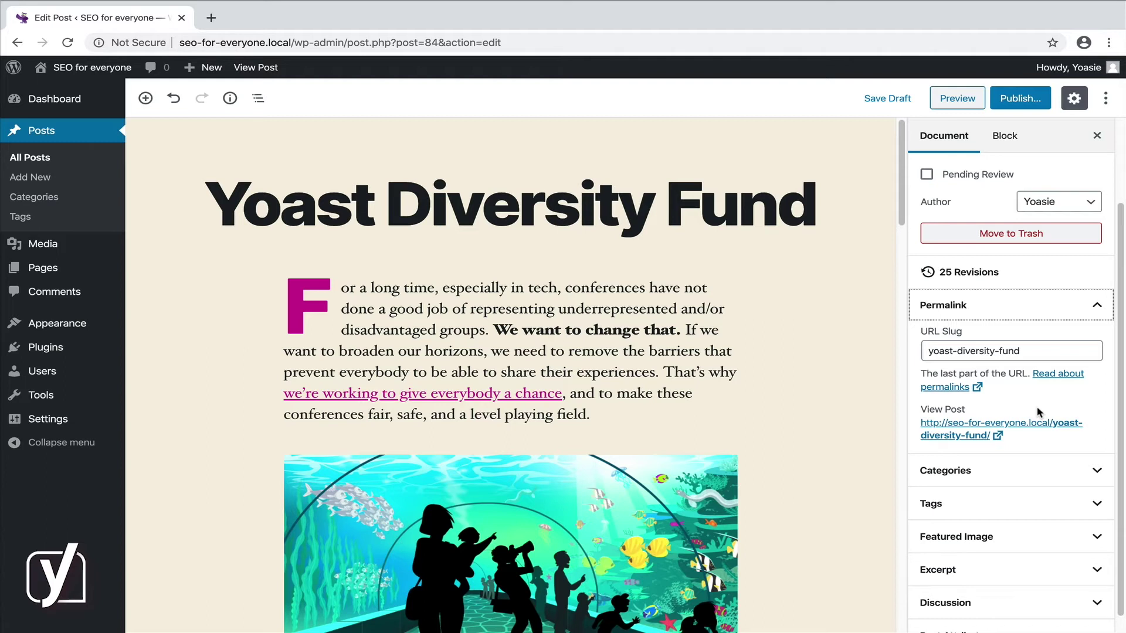
left_click_drag(1065, 351, 881, 352)
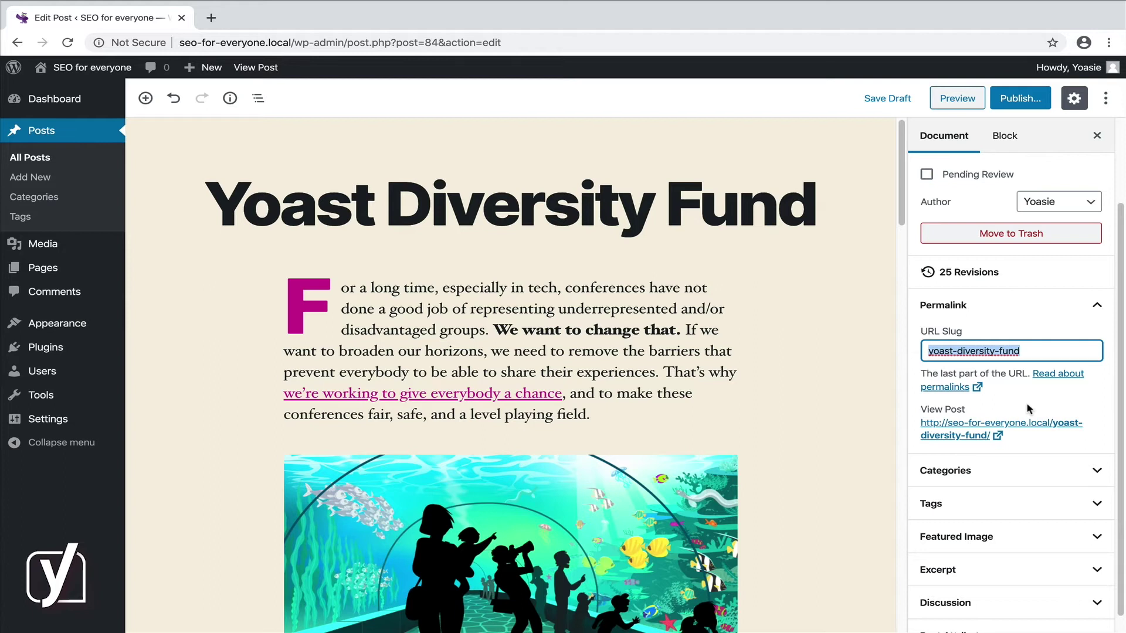
mouse_move(96, 426)
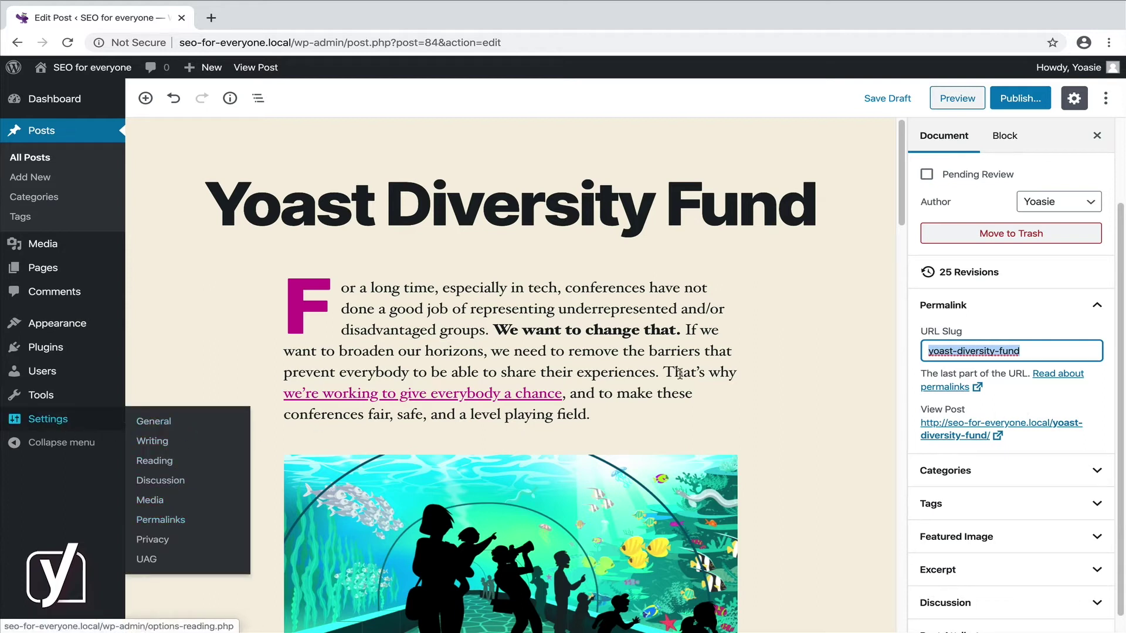
left_click(1025, 396)
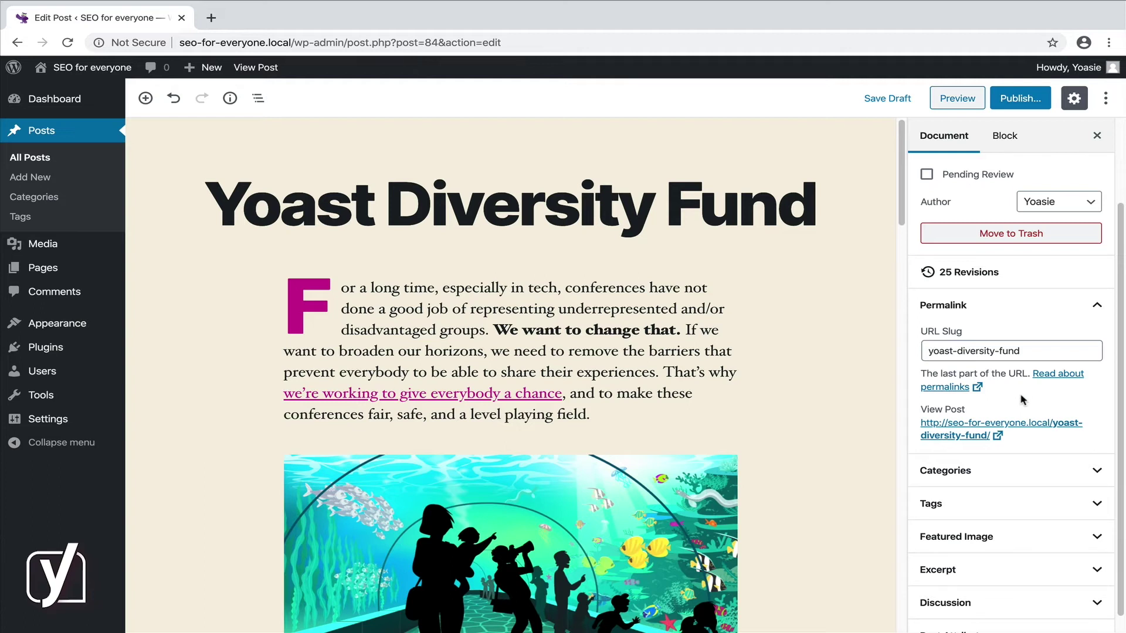
Step: Review the category and tag settings, including the new category form, and collapse them along with the permalink settings
left_click(982, 471)
left_click(986, 558)
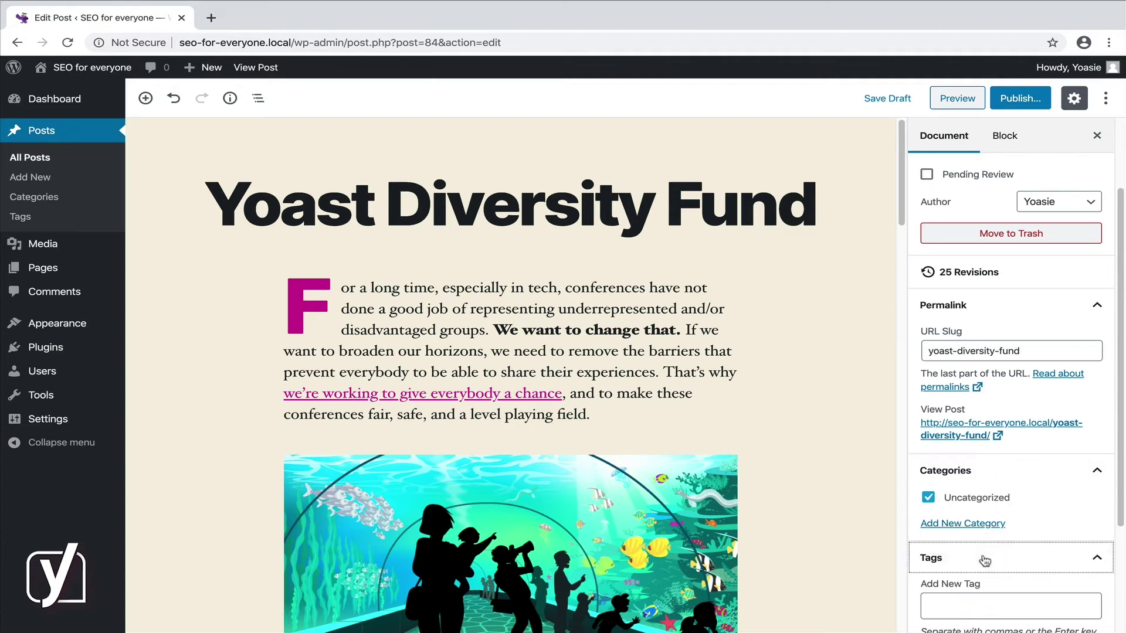
scroll(984, 560, "down", 3)
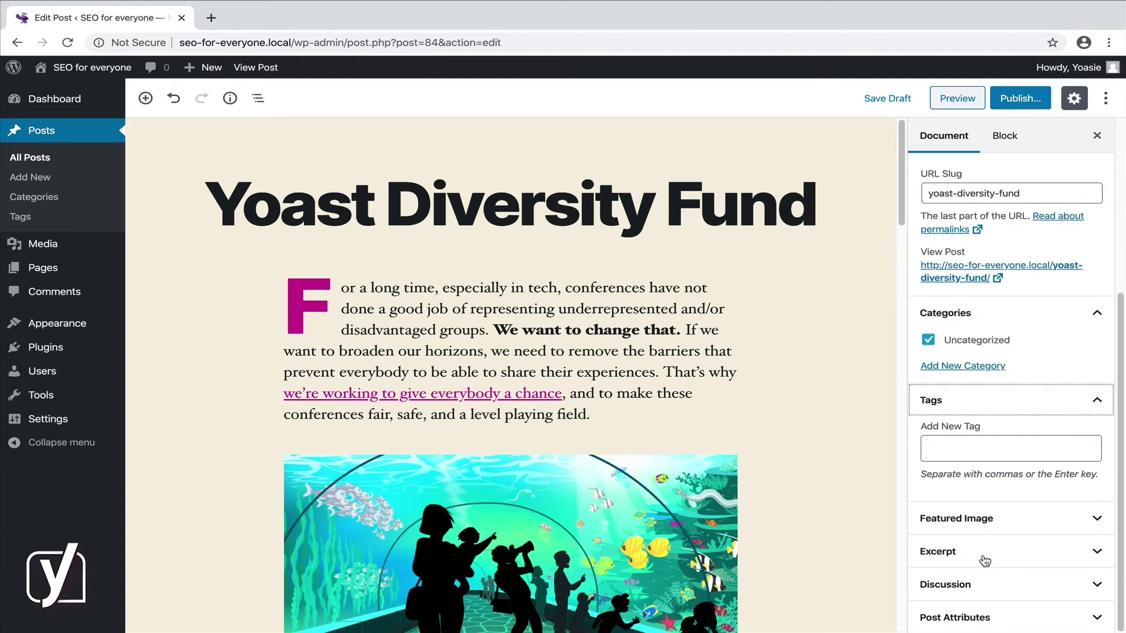
left_click(976, 368)
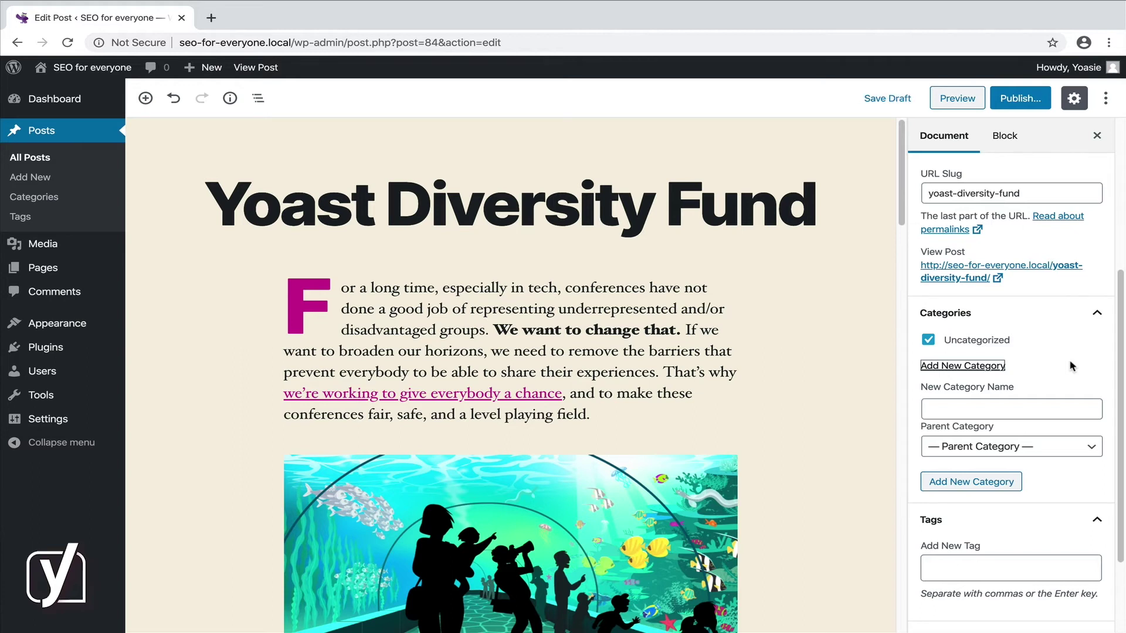
left_click(1095, 313)
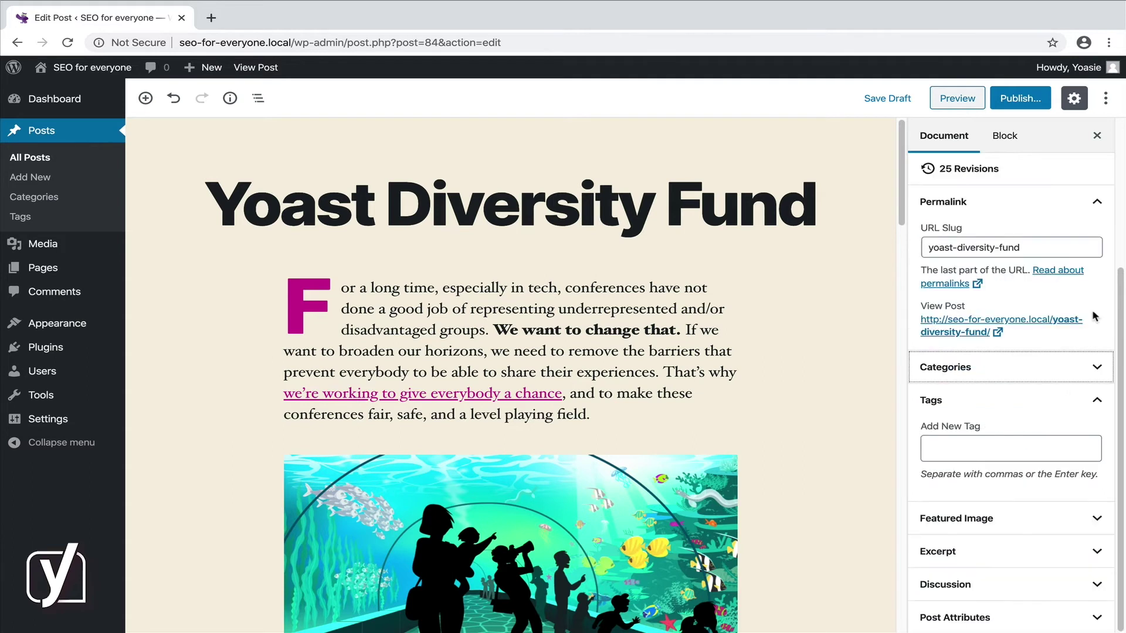
left_click(1094, 403)
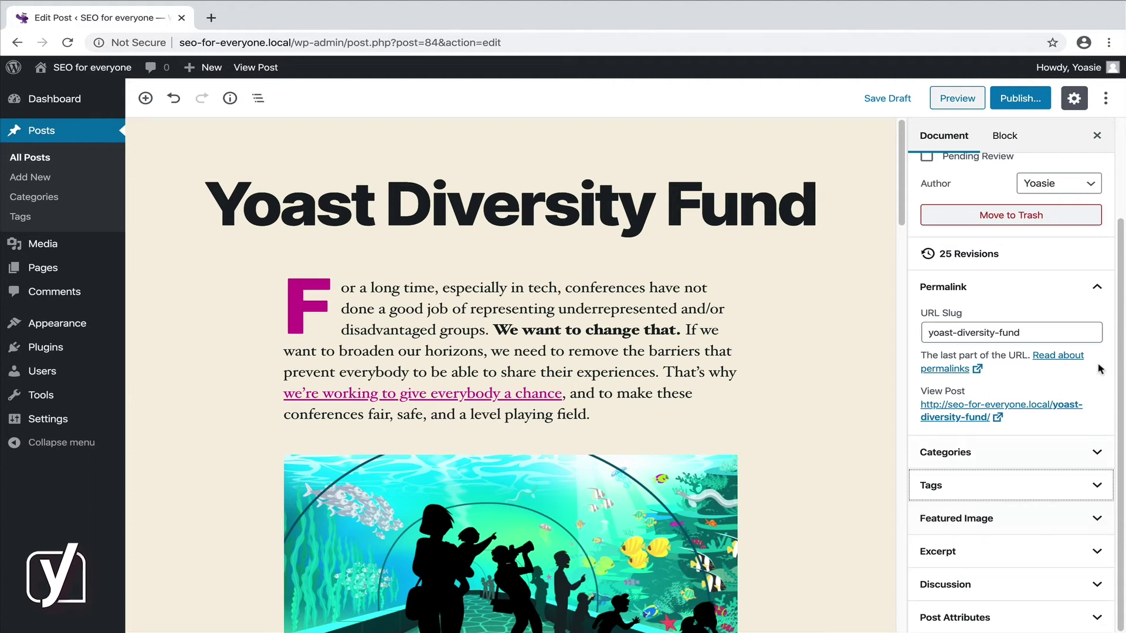
left_click(1095, 288)
Step: Set Yoast_diversity_fund_FI.png from the media library as the post's featured image
left_click(1008, 508)
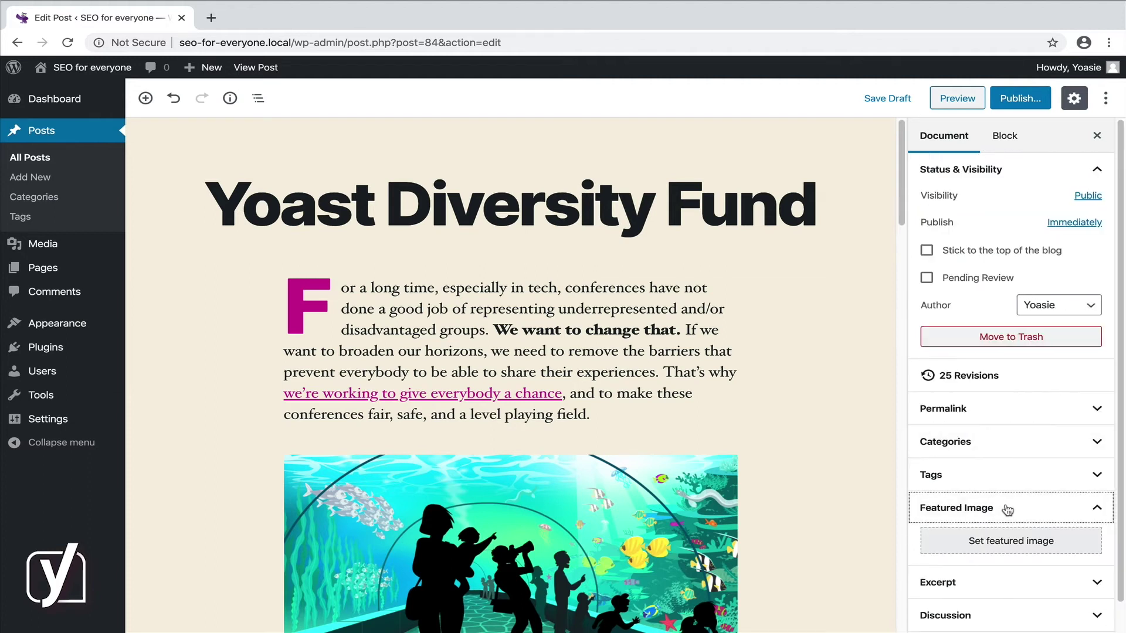
left_click(995, 542)
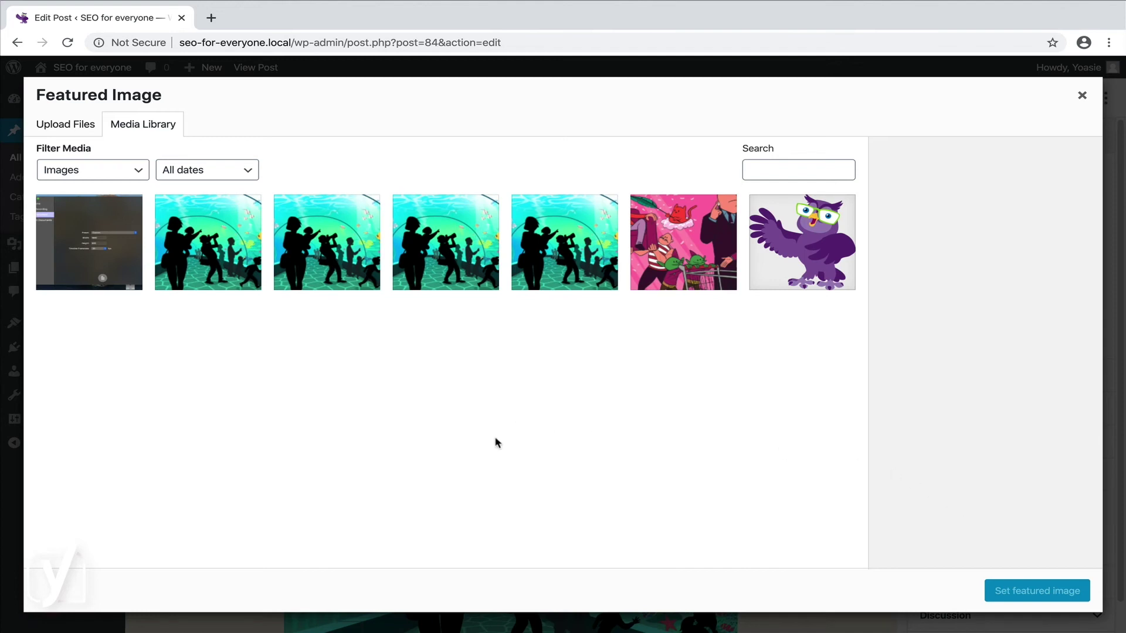
left_click(68, 128)
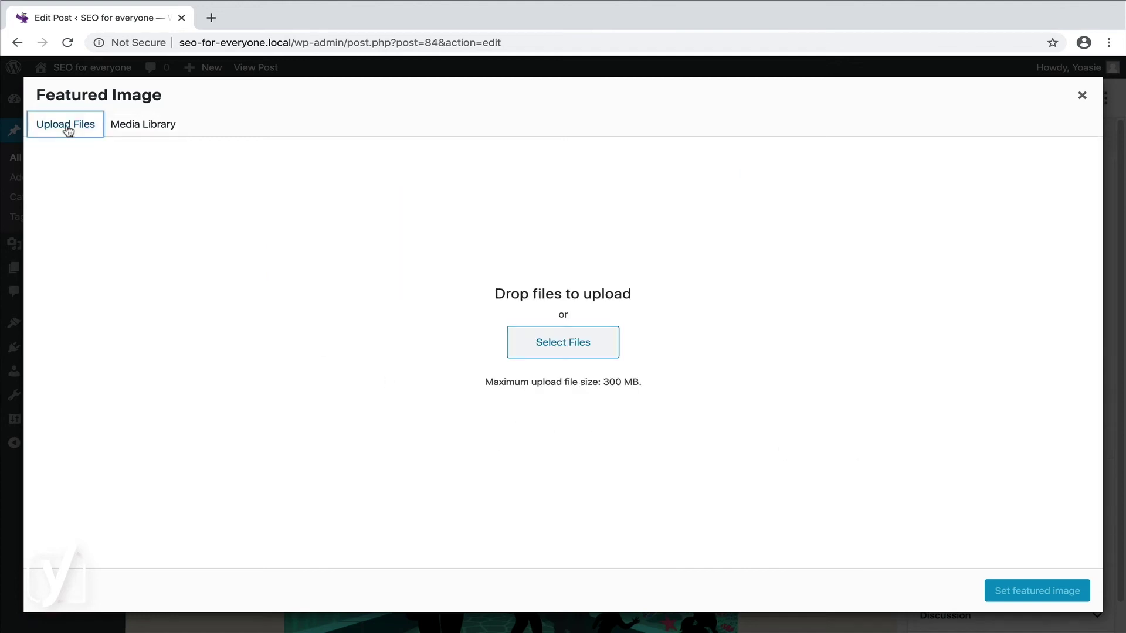
left_click(144, 129)
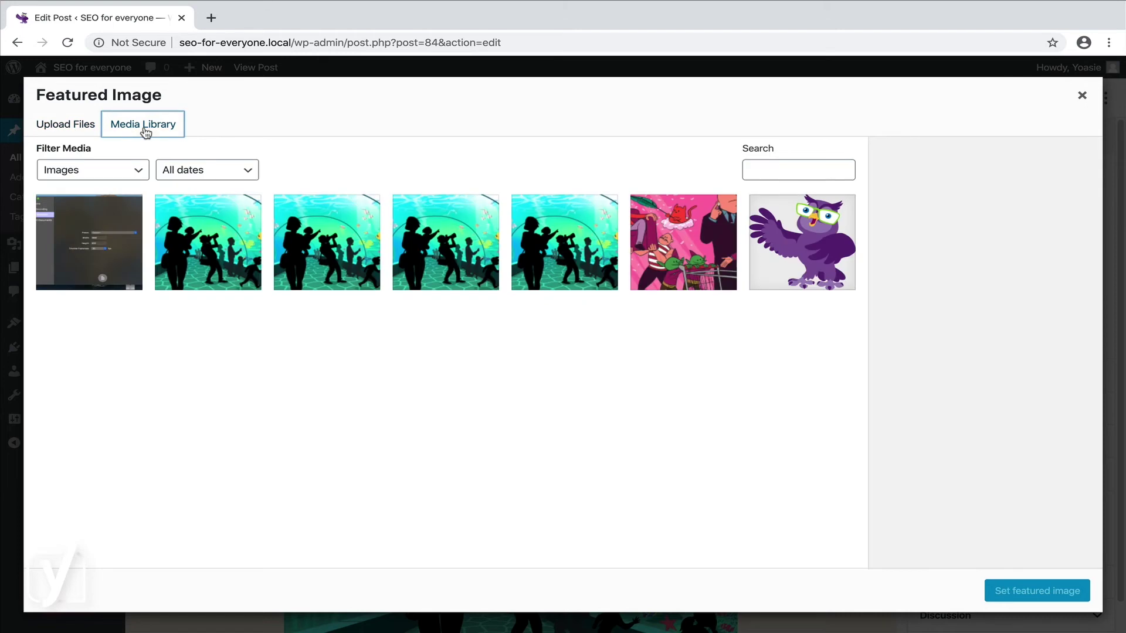
left_click(550, 264)
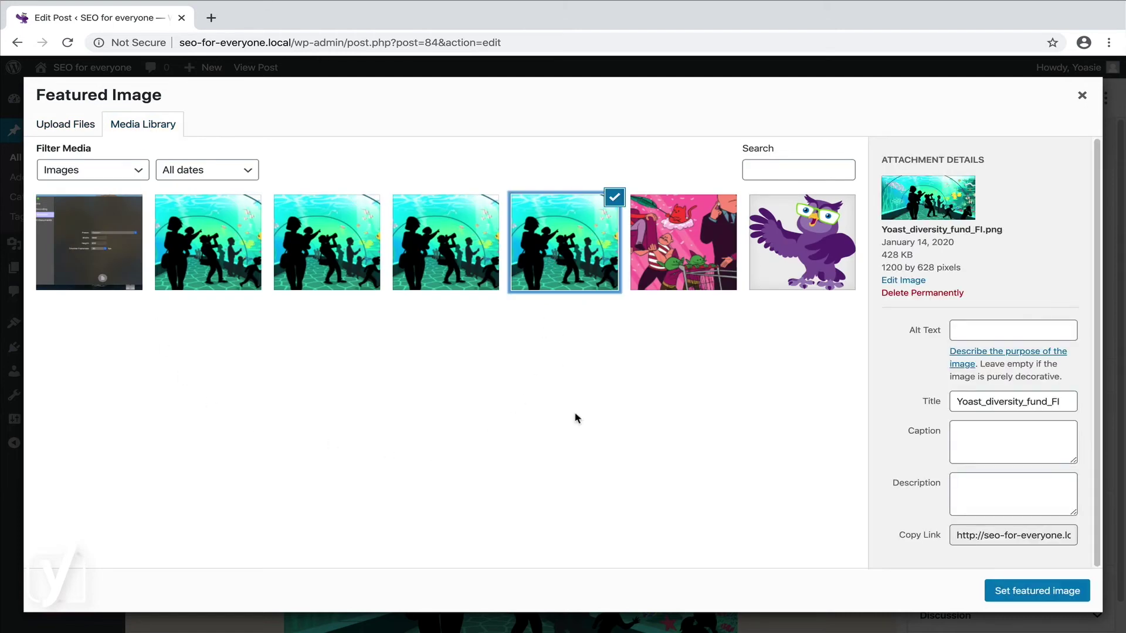
left_click(1009, 586)
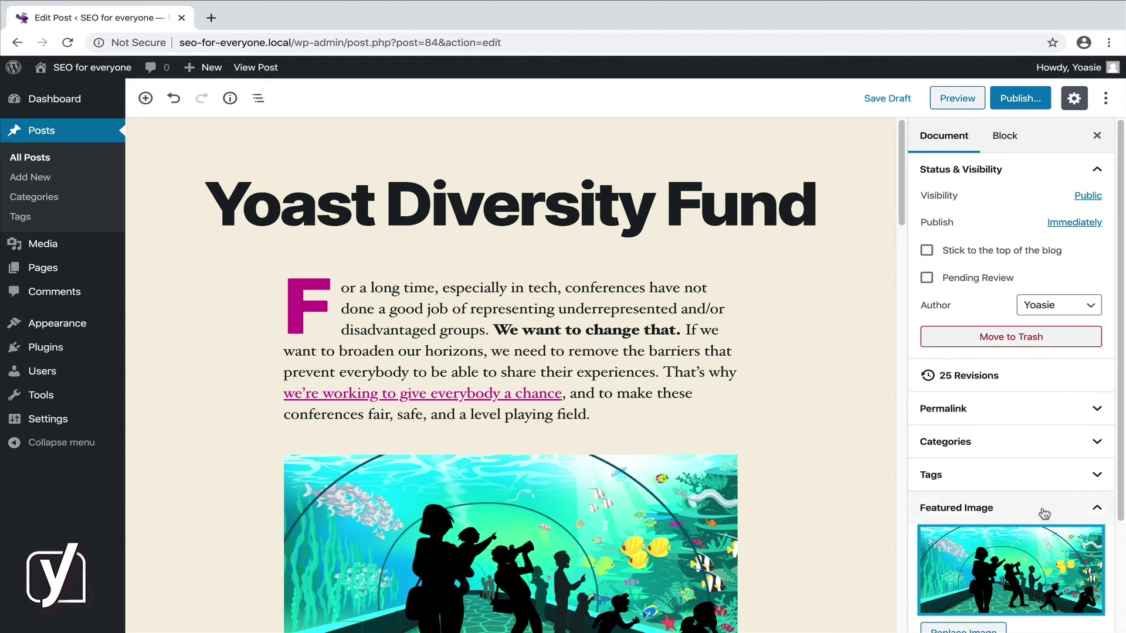
Step: Save the post as a draft, preview its featured image on the site, and return to the editor
scroll(1044, 514, "down", 3)
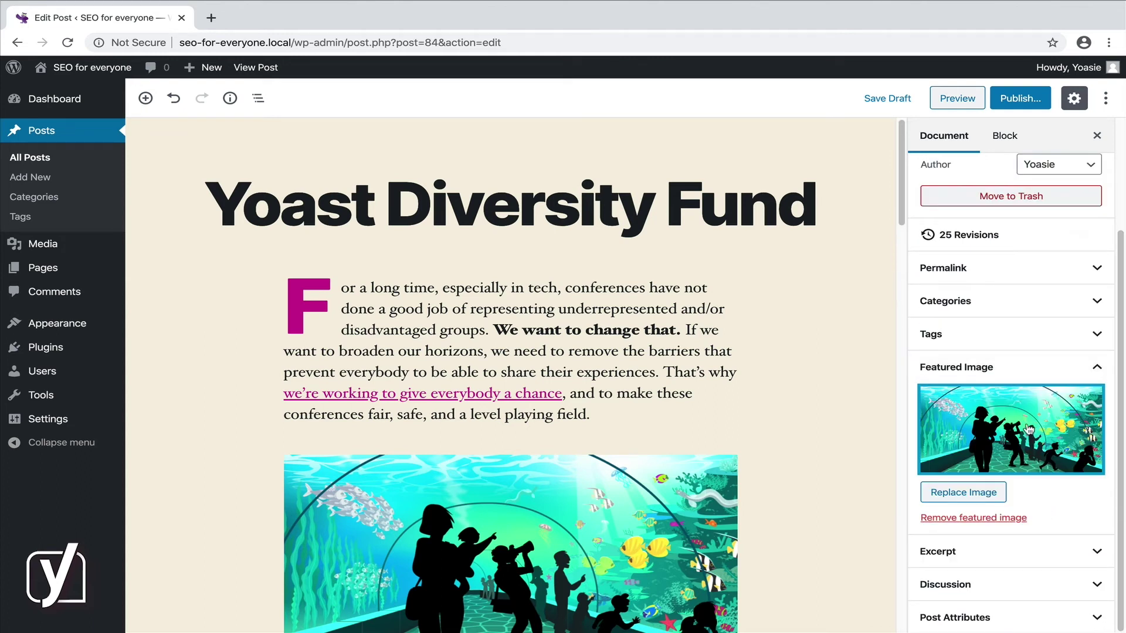
left_click(885, 98)
left_click(954, 101)
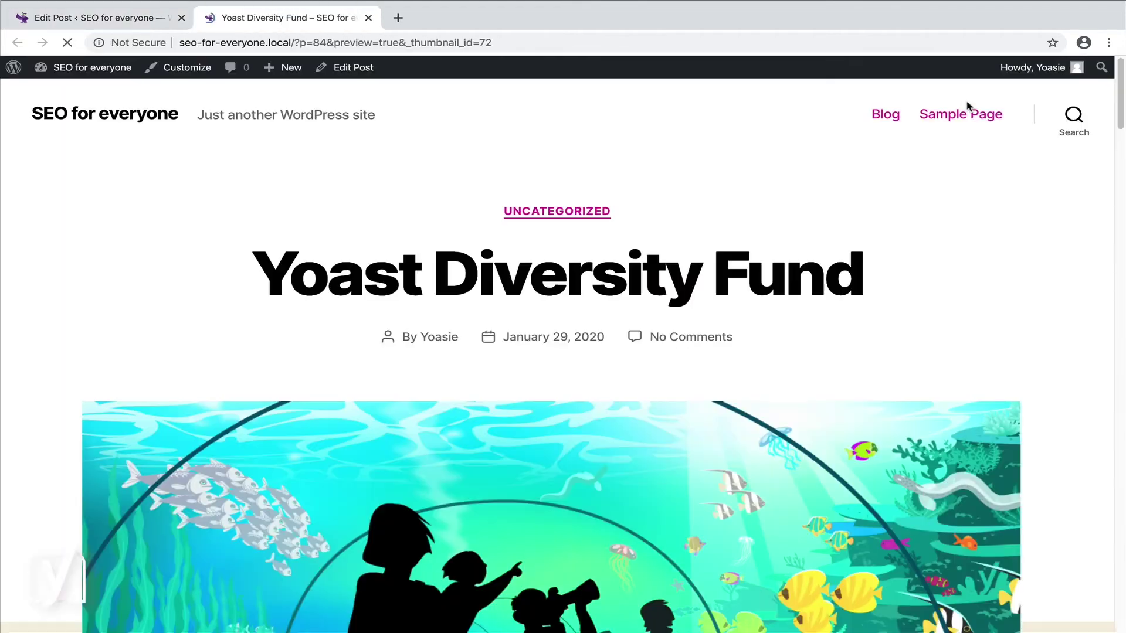
scroll(534, 205, "down", 4)
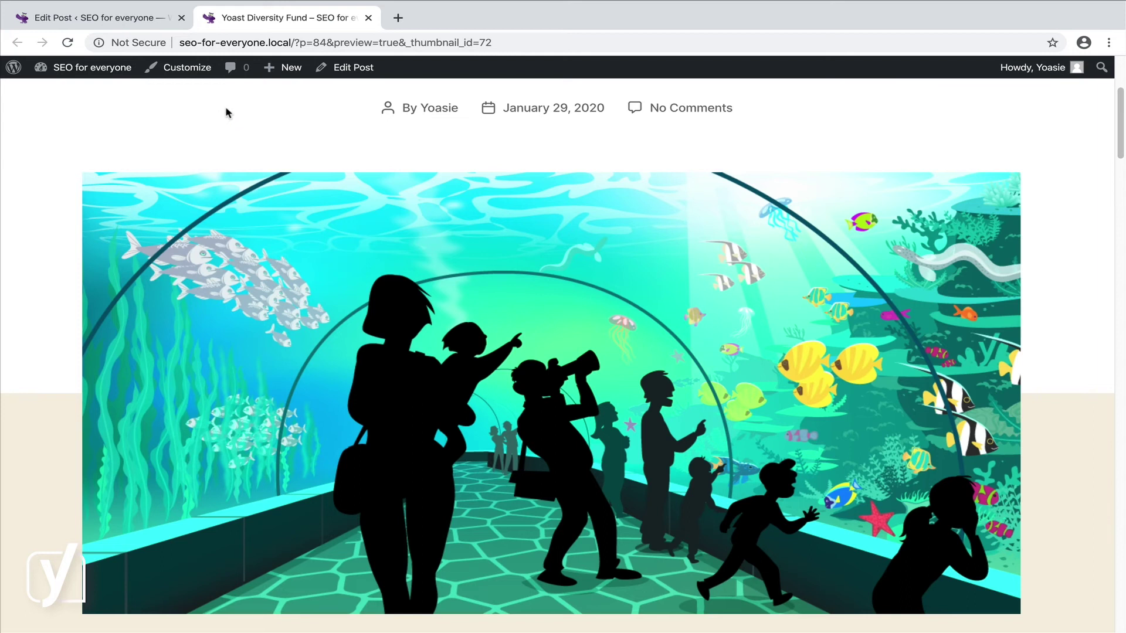
left_click(119, 20)
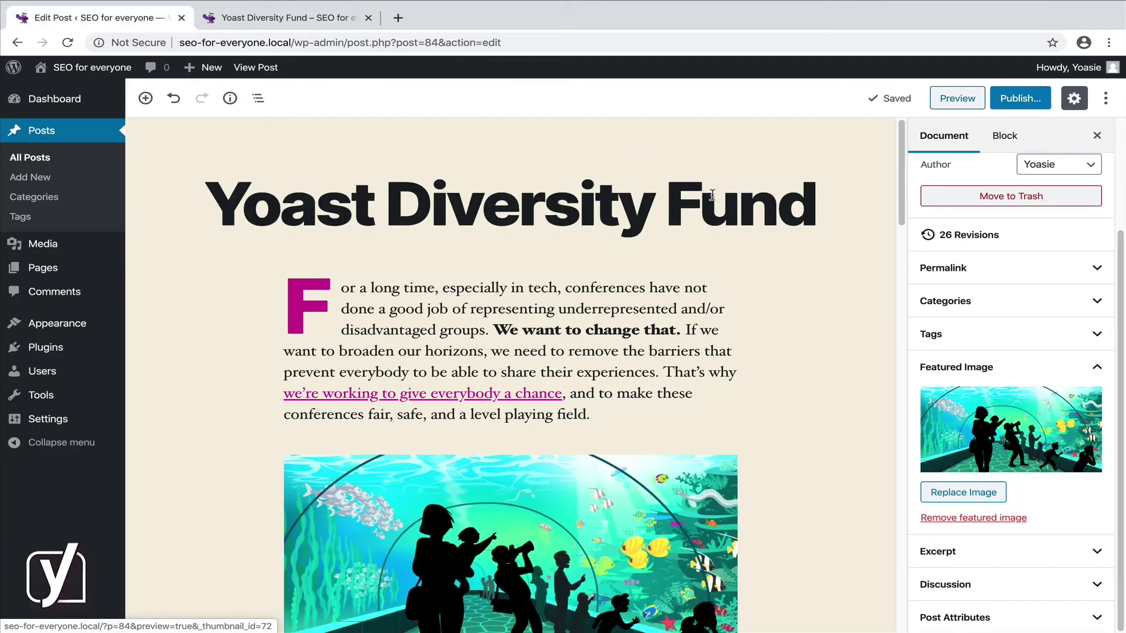
Step: Review the post's optional excerpt field
left_click(1015, 554)
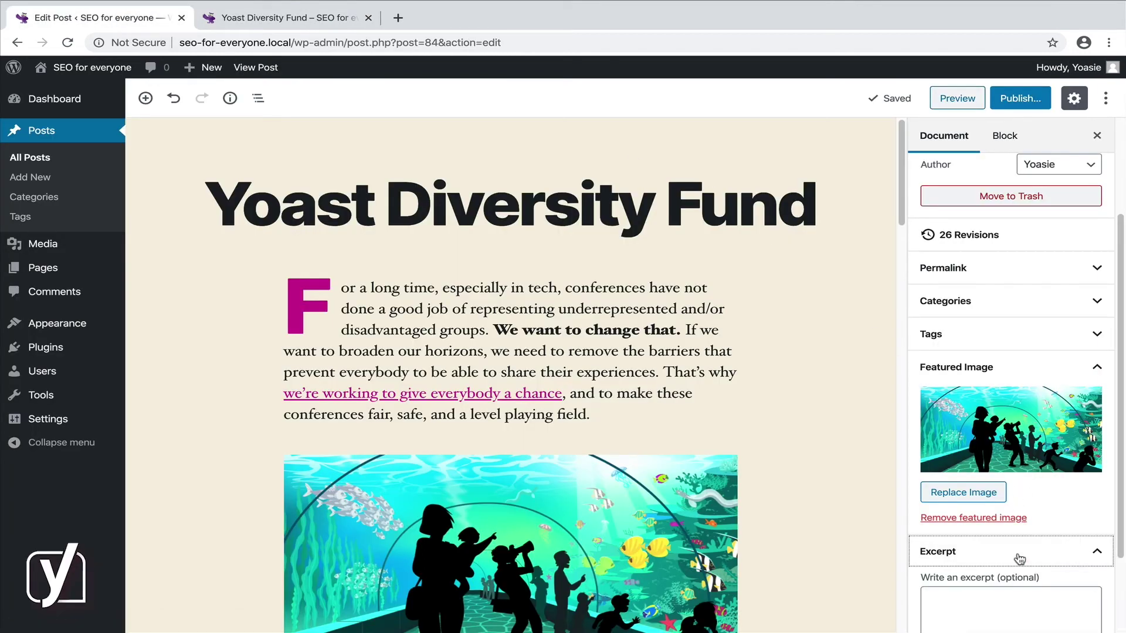
scroll(1015, 557, "down", 2)
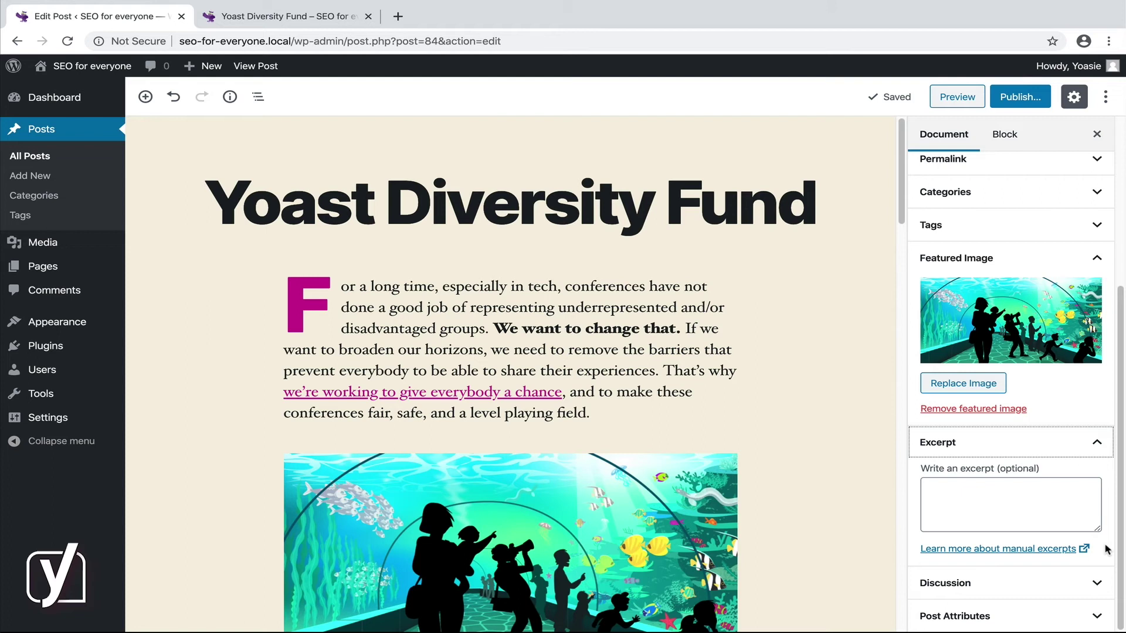
Step: Turn Allow Comments and Allow Pingbacks & Trackbacks off and back on, and collapse the discussion and excerpt settings
left_click(1096, 582)
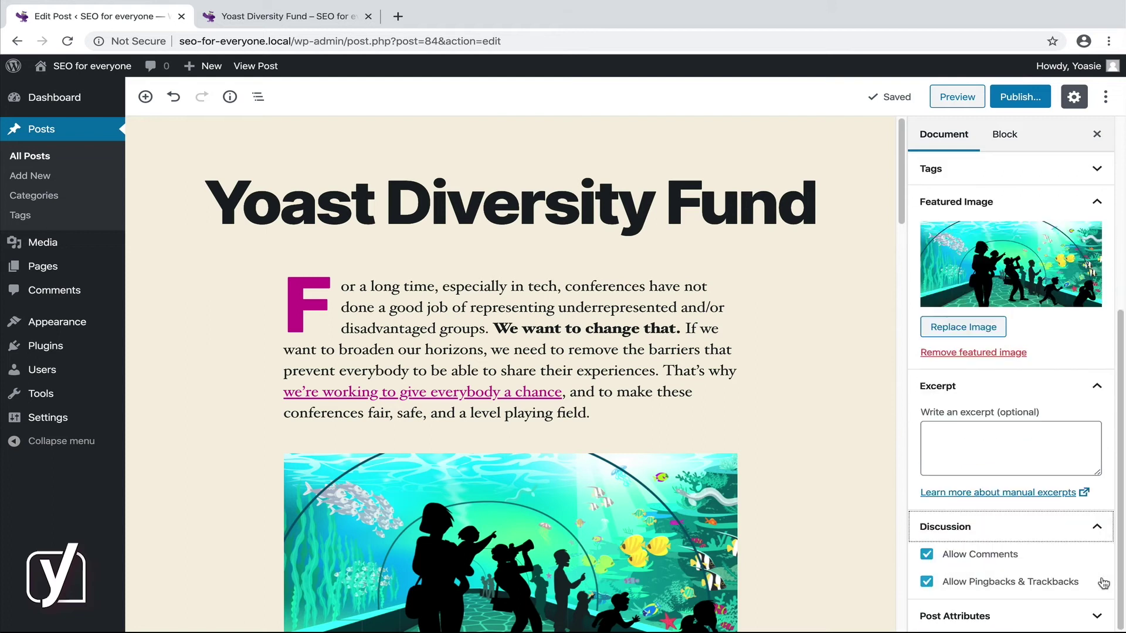
left_click(926, 554)
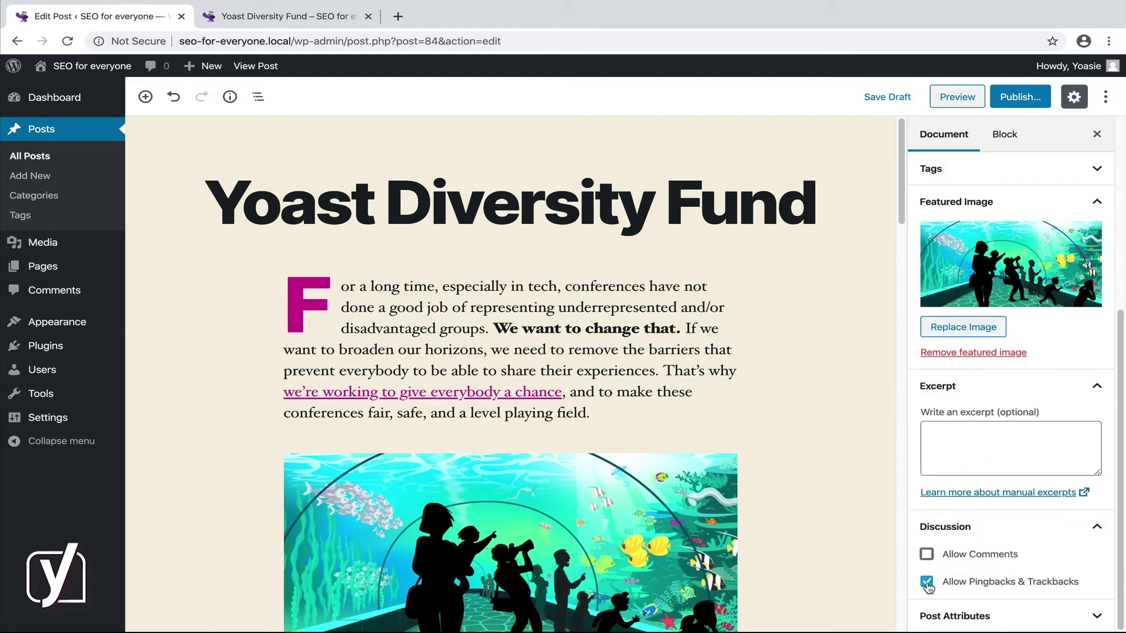
left_click(926, 585)
left_click(926, 554)
left_click(927, 583)
left_click(1095, 526)
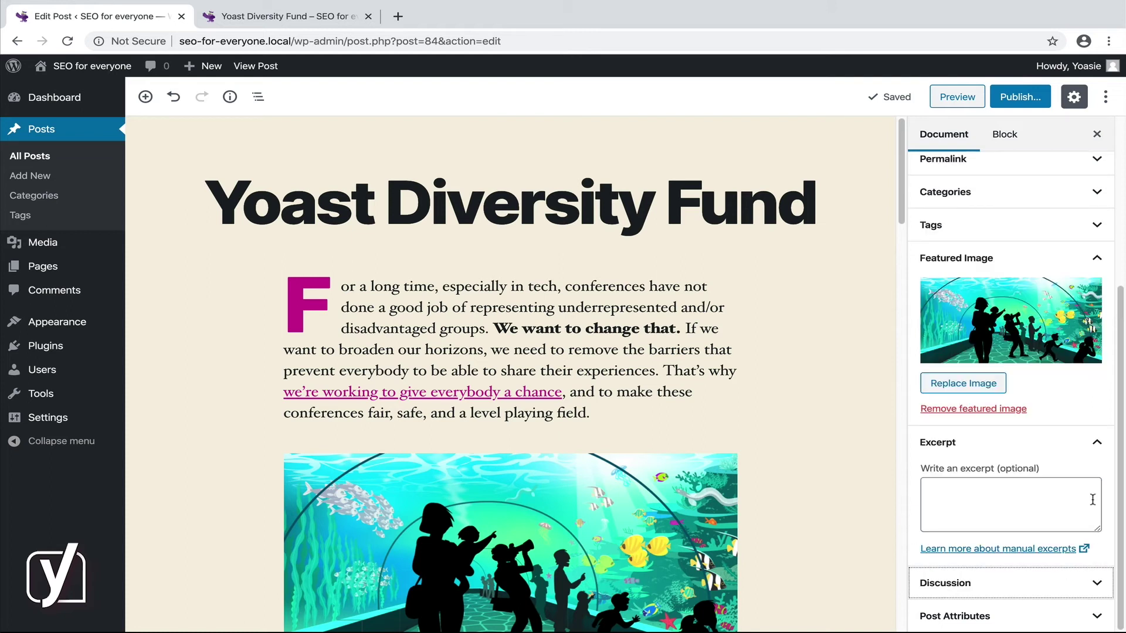
left_click(1096, 449)
Step: Review the template choices in the post attributes and check the post's current layout on the preview page
left_click(1080, 616)
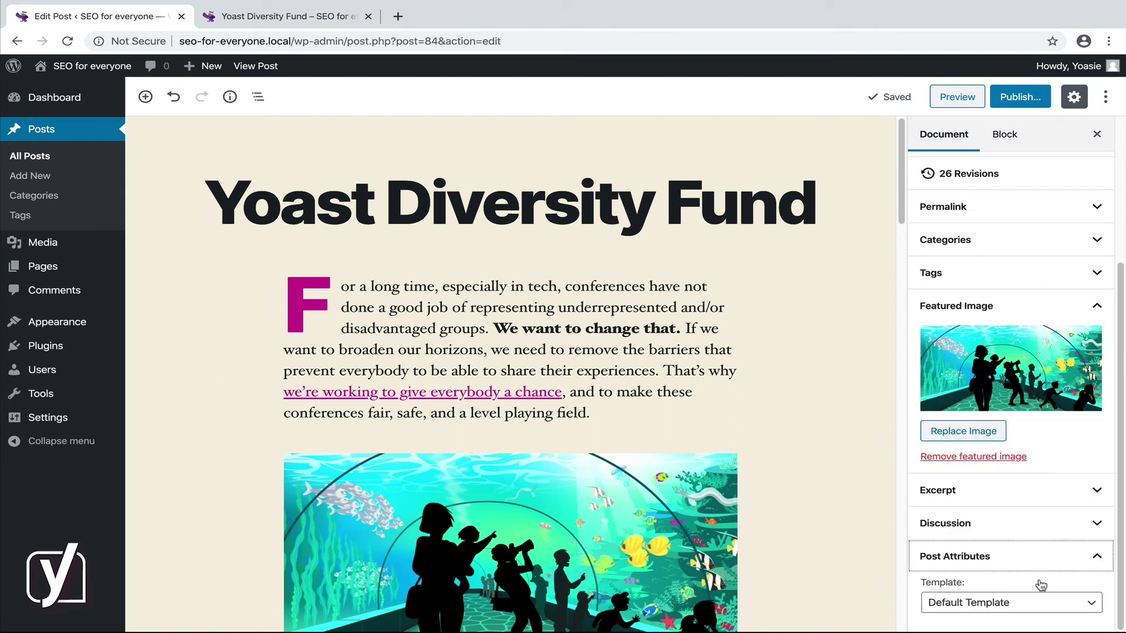
left_click(1089, 607)
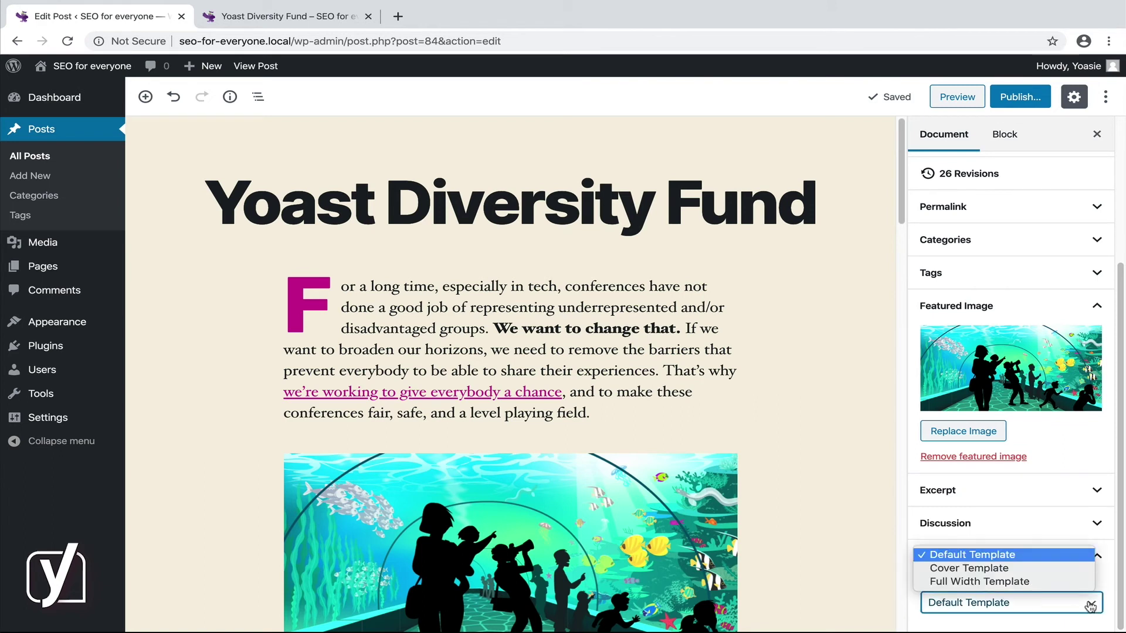
left_click(1107, 586)
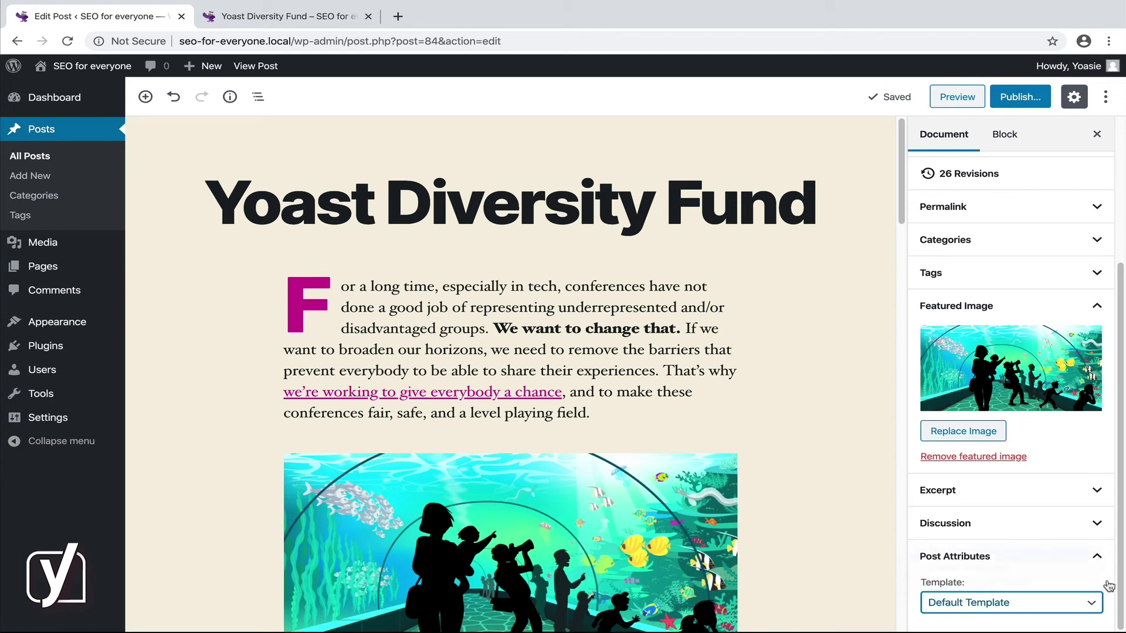
left_click(308, 17)
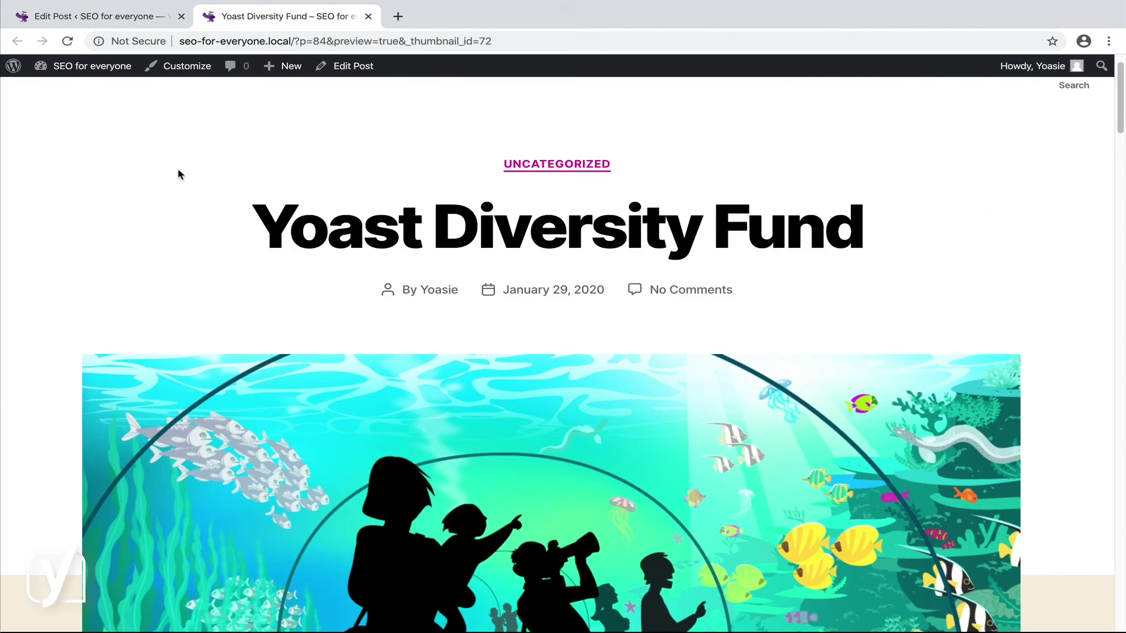
left_click(133, 24)
Step: Set the post's template to Cover Template, save the draft, and check the new layout on the preview page
left_click(1030, 603)
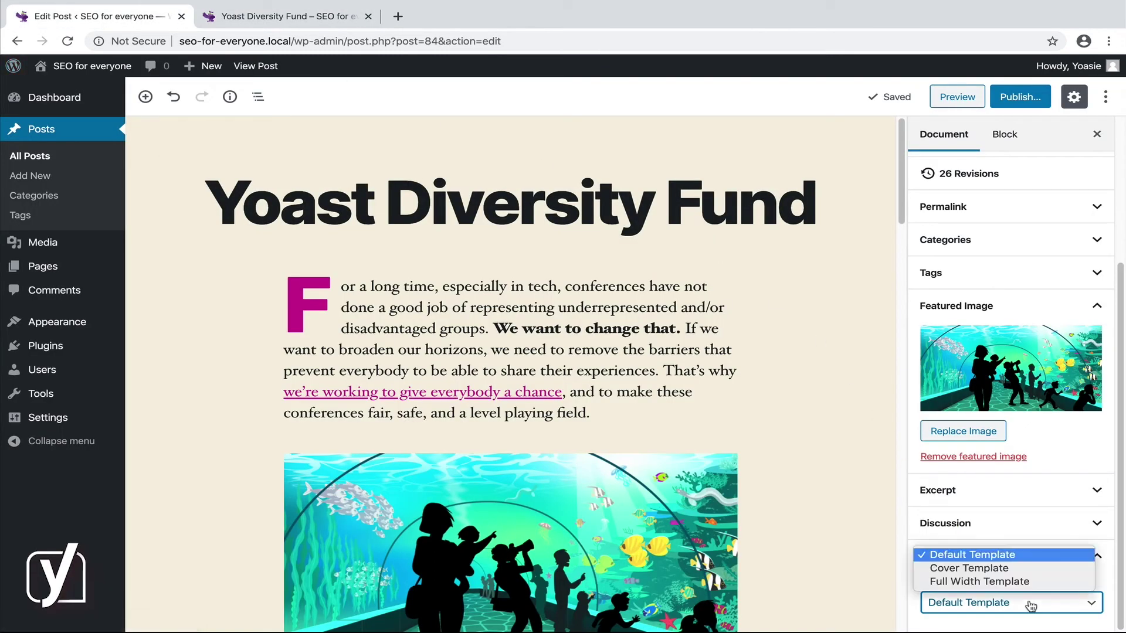
left_click(986, 569)
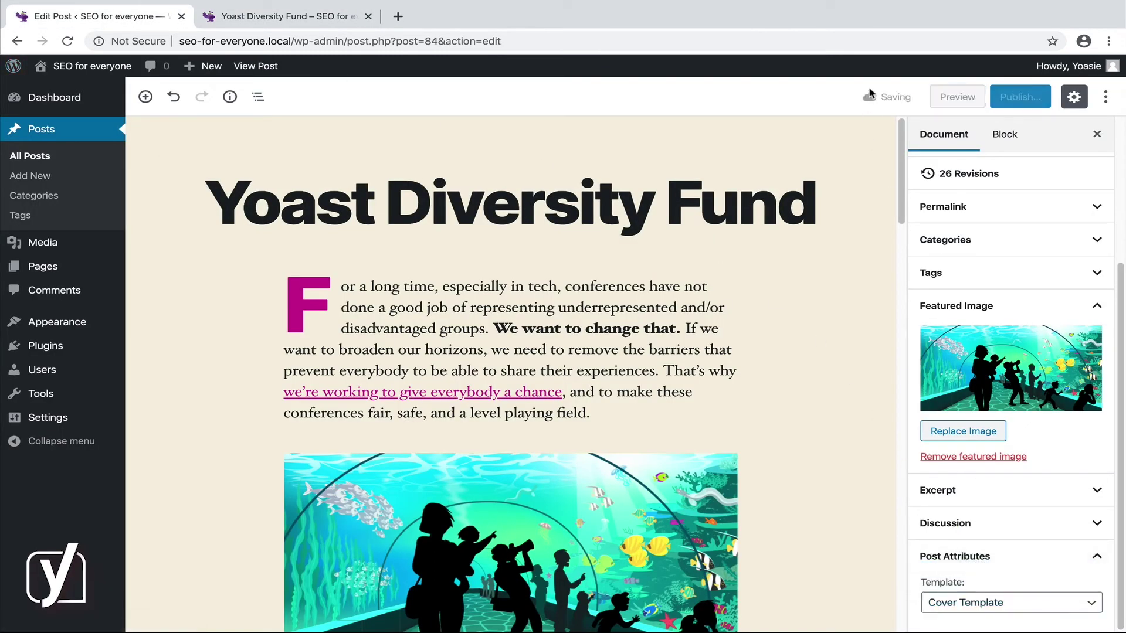
left_click(304, 17)
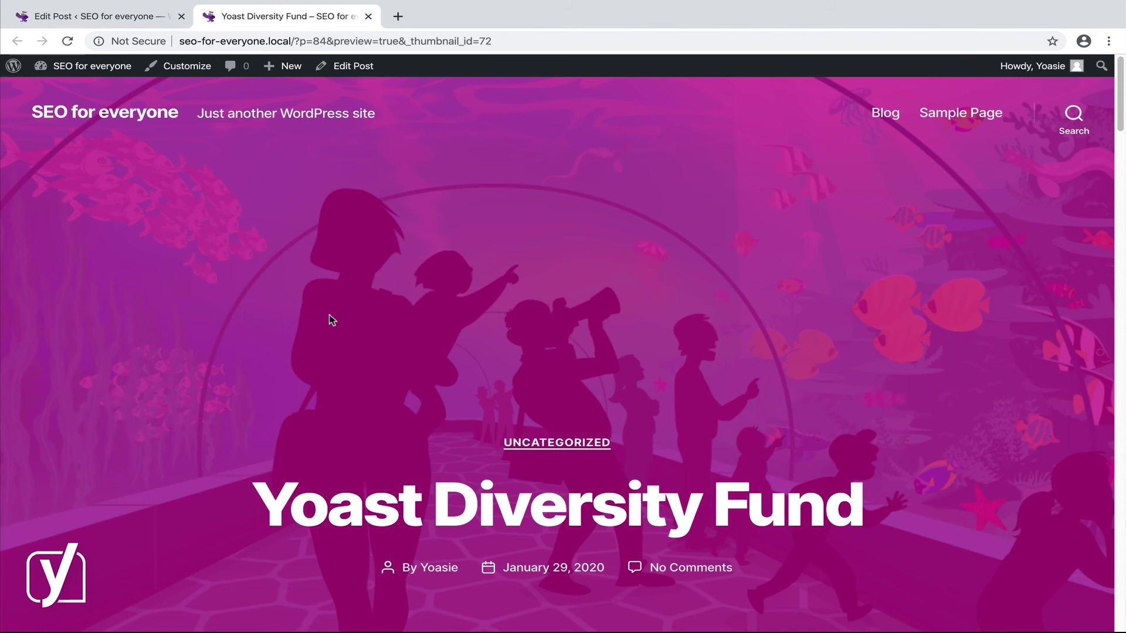
scroll(328, 335, "up", 3)
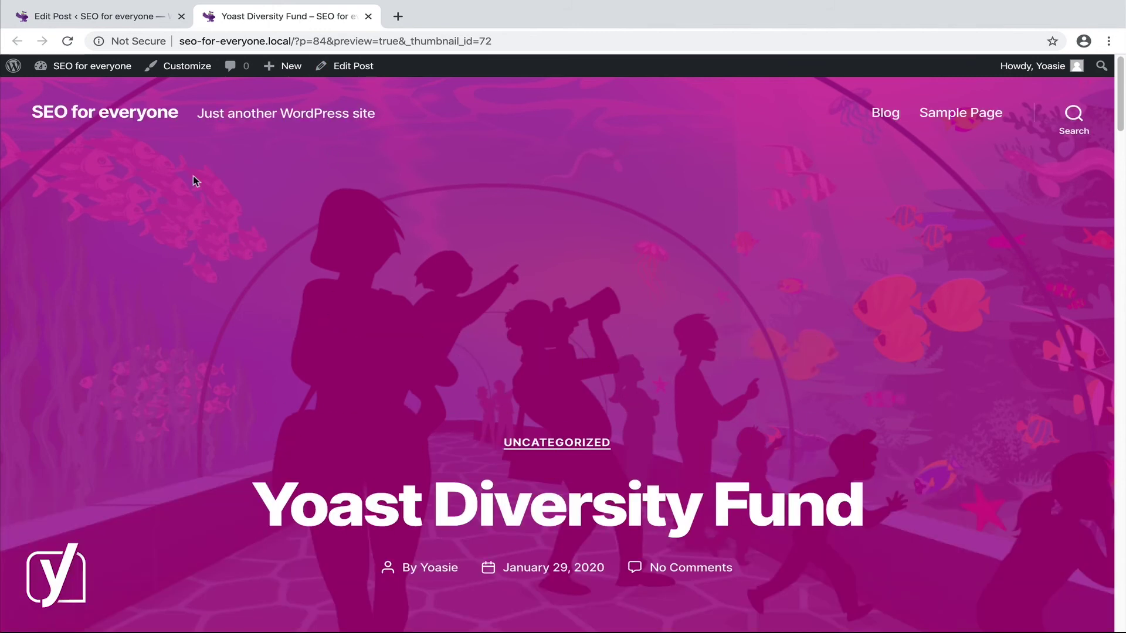
left_click(121, 21)
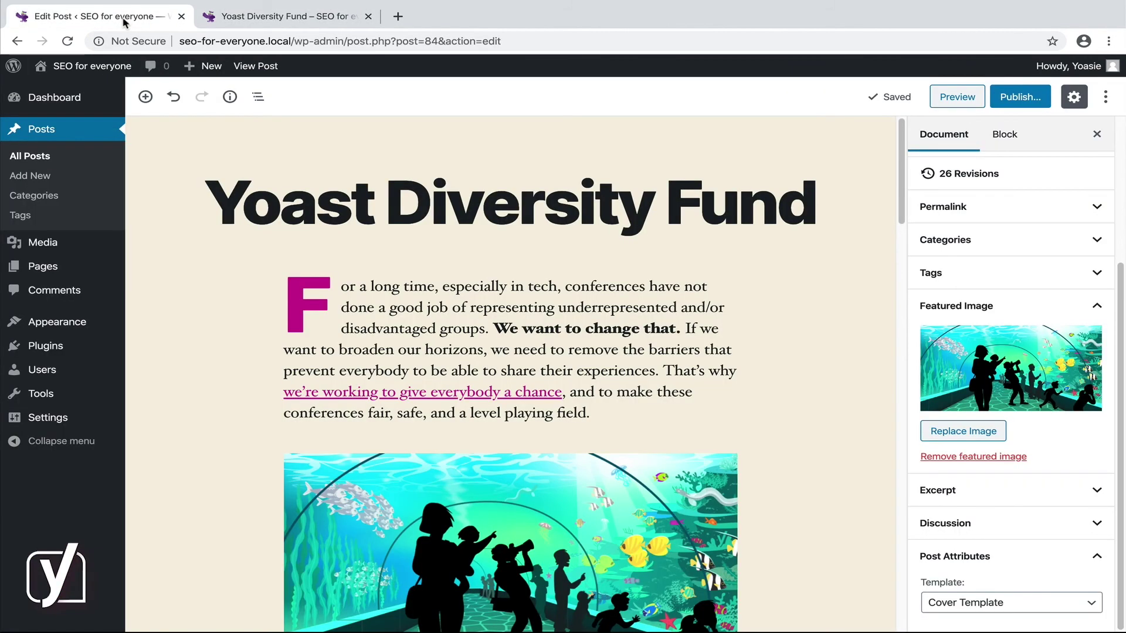
left_click(1059, 608)
left_click(1060, 604)
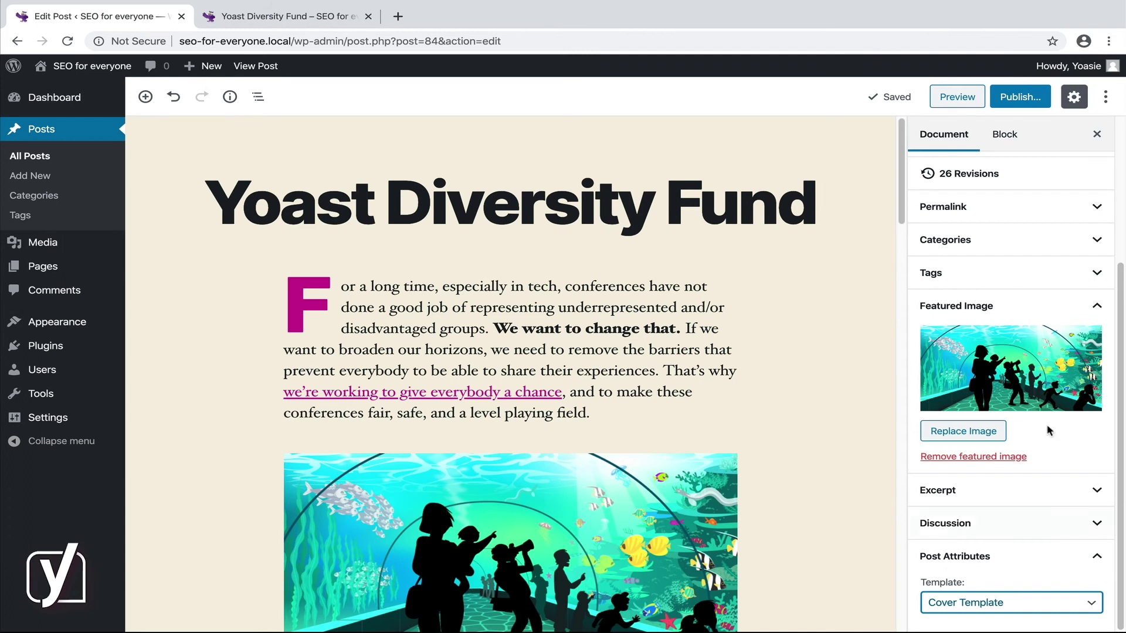
Step: Review the pre-publish visibility and publish date settings, and switch Always show pre-publish checks off and back on
left_click(1029, 99)
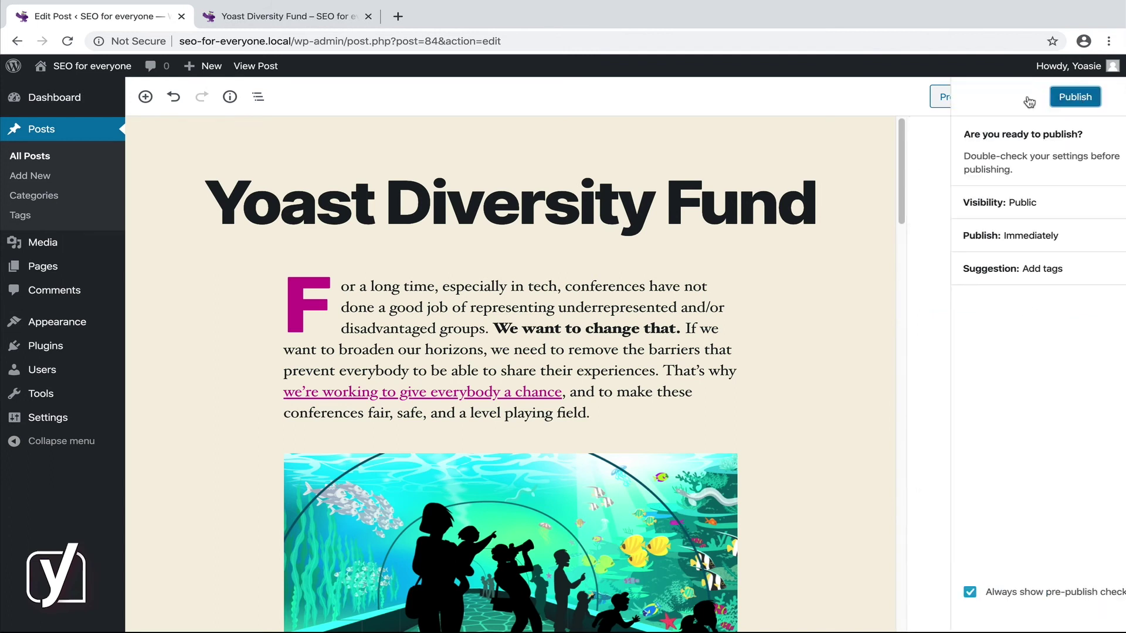
left_click(1007, 205)
left_click(1008, 206)
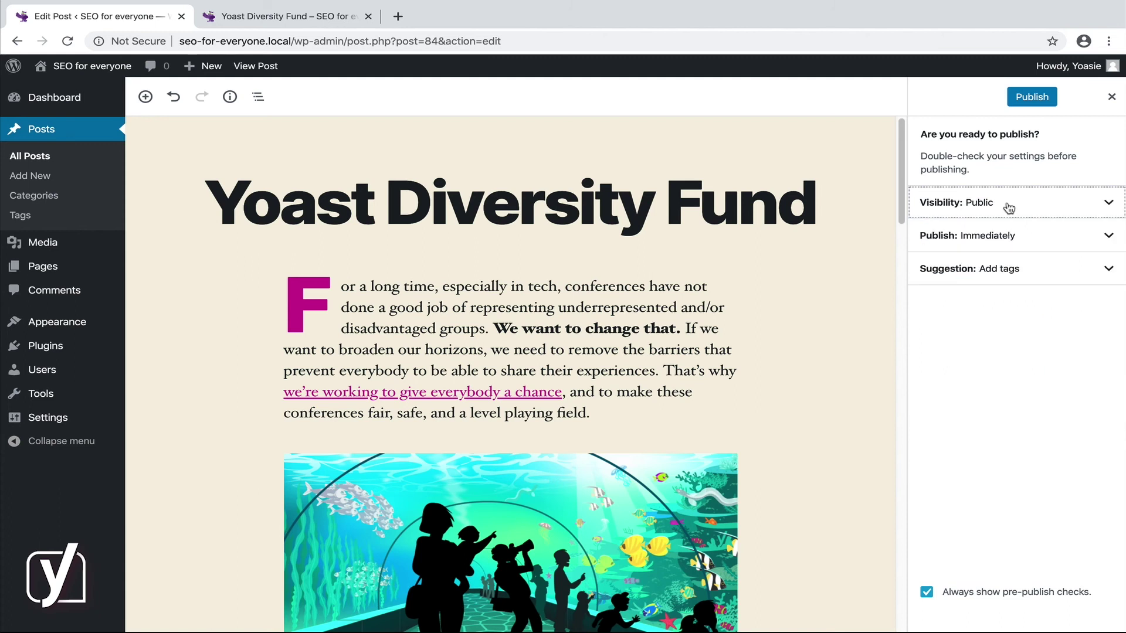
left_click(1006, 236)
left_click(1006, 237)
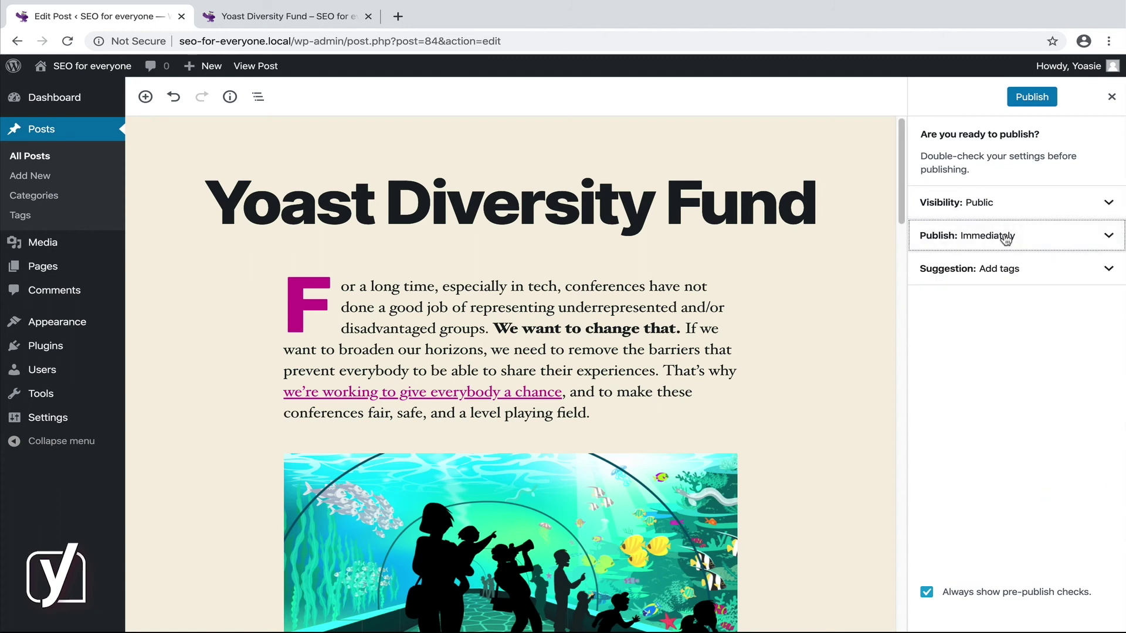
left_click(927, 593)
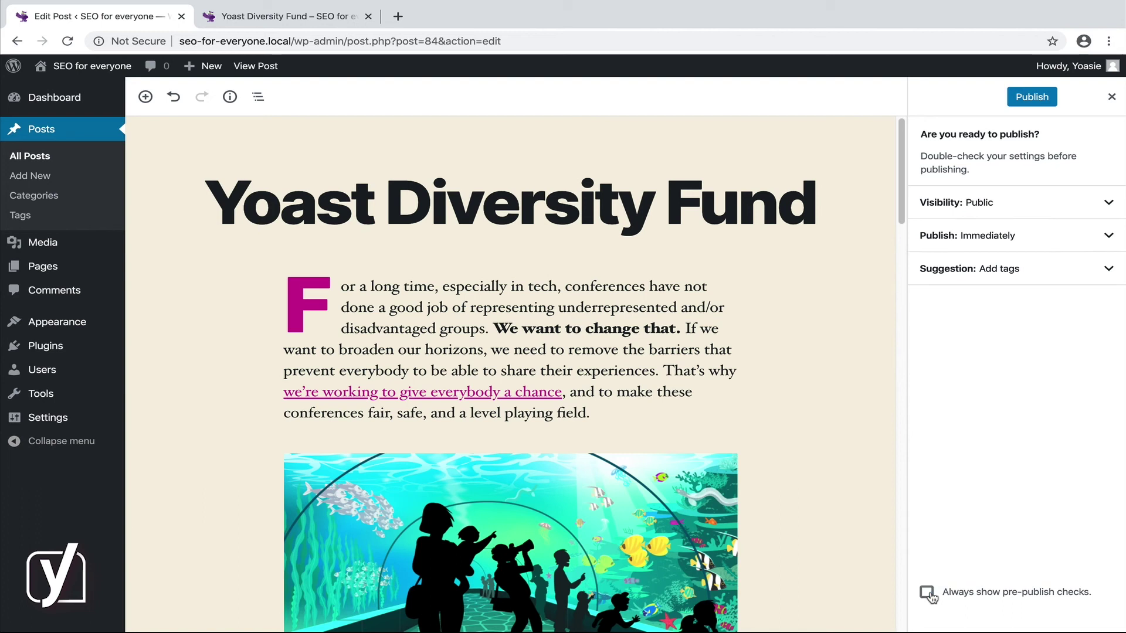
left_click(927, 592)
Step: Publish the Yoast Diversity Fund post and view it live on the site
left_click(1037, 98)
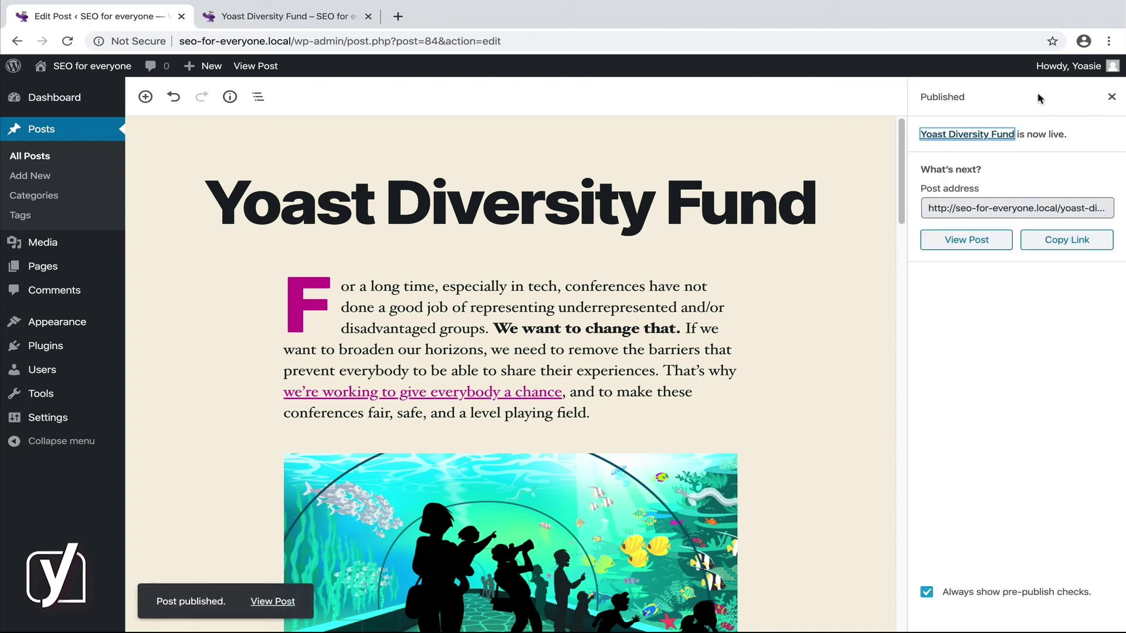
left_click(985, 244)
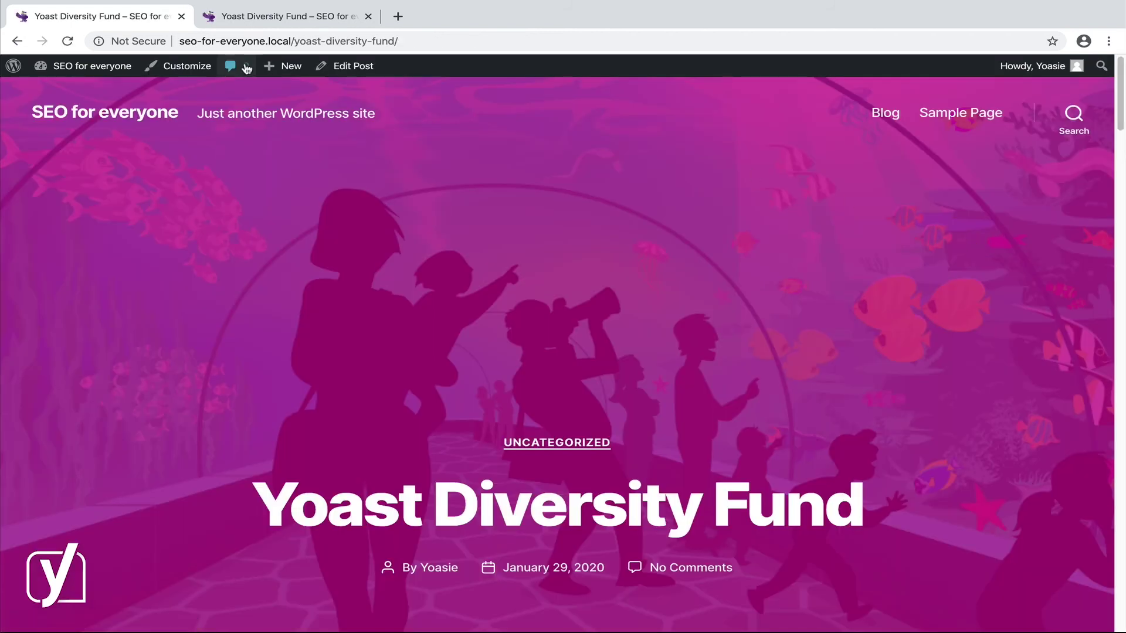
Step: Return to editing the published post and revert it to a draft
left_click(351, 65)
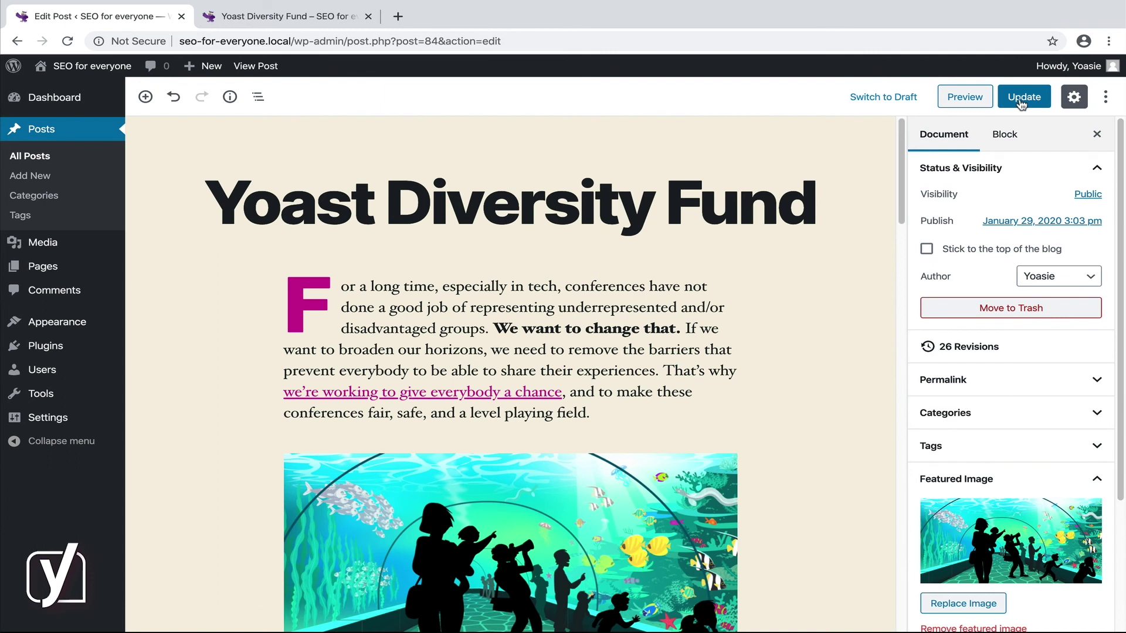
left_click(884, 101)
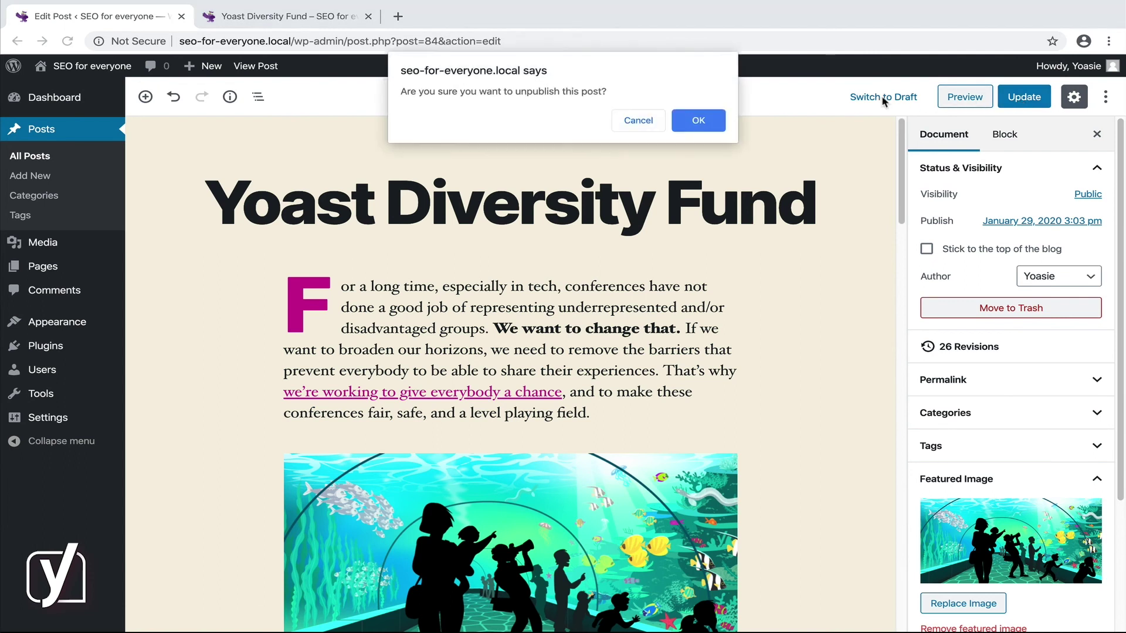
left_click(709, 122)
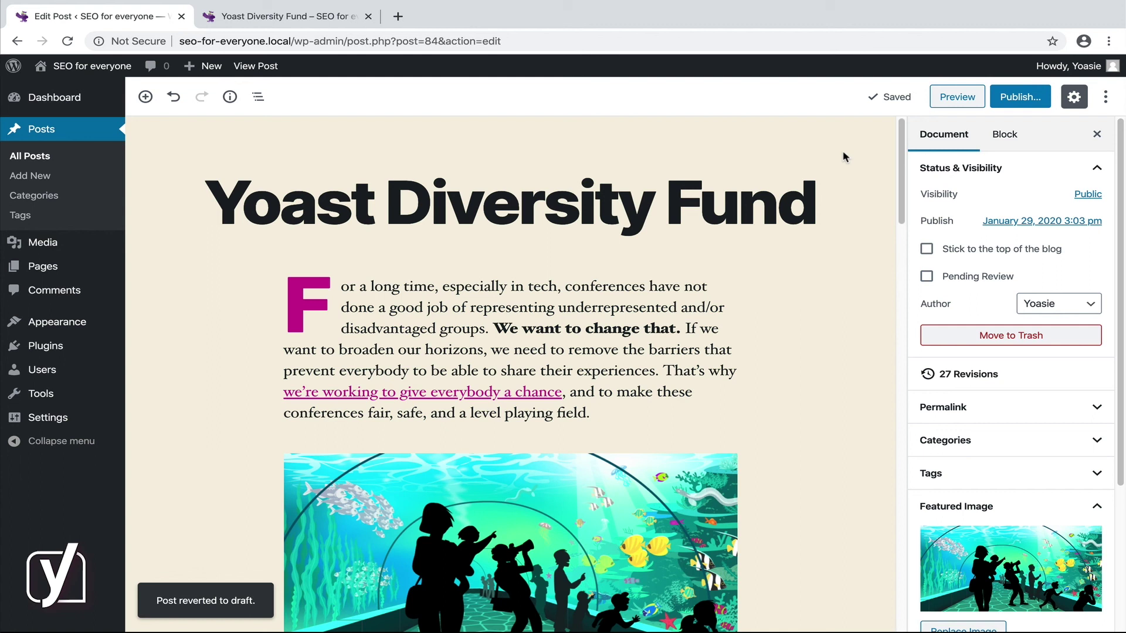
Step: Bring up the site's page management options
mouse_move(47, 269)
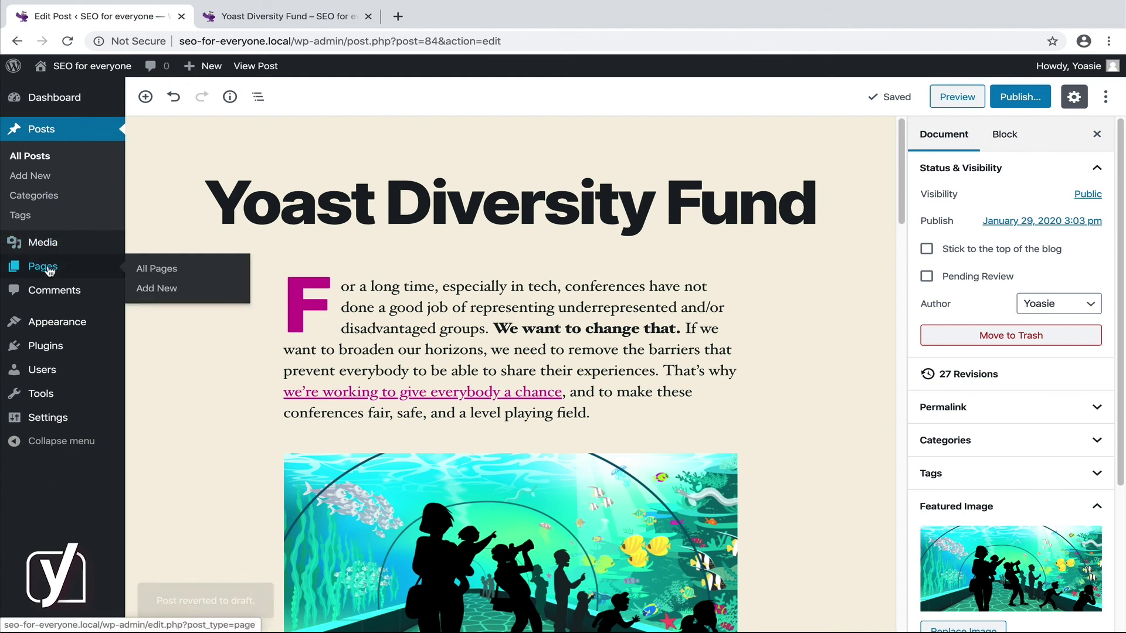